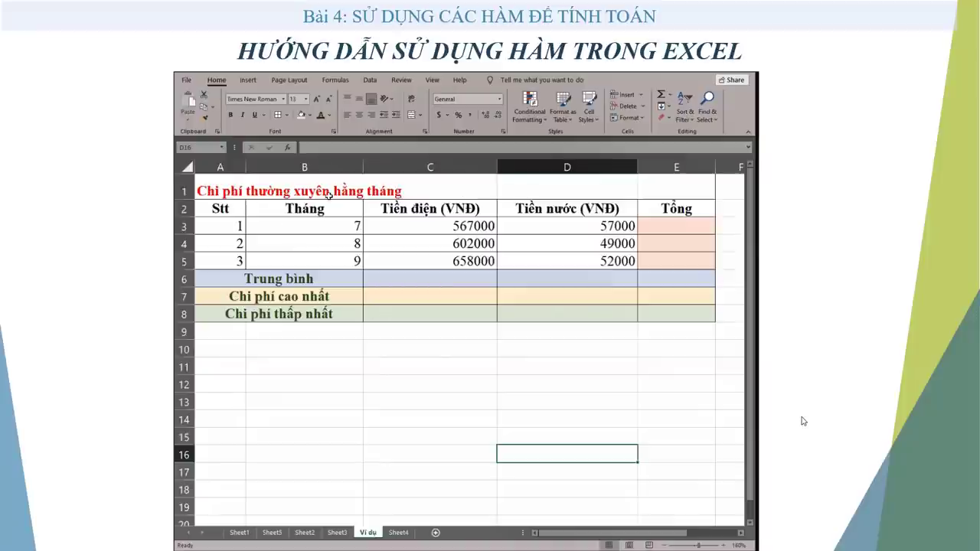
Total month 7's costs in cell E3 with the formula =SUM(567000,57000), using the literal amounts.
left_click(650, 227)
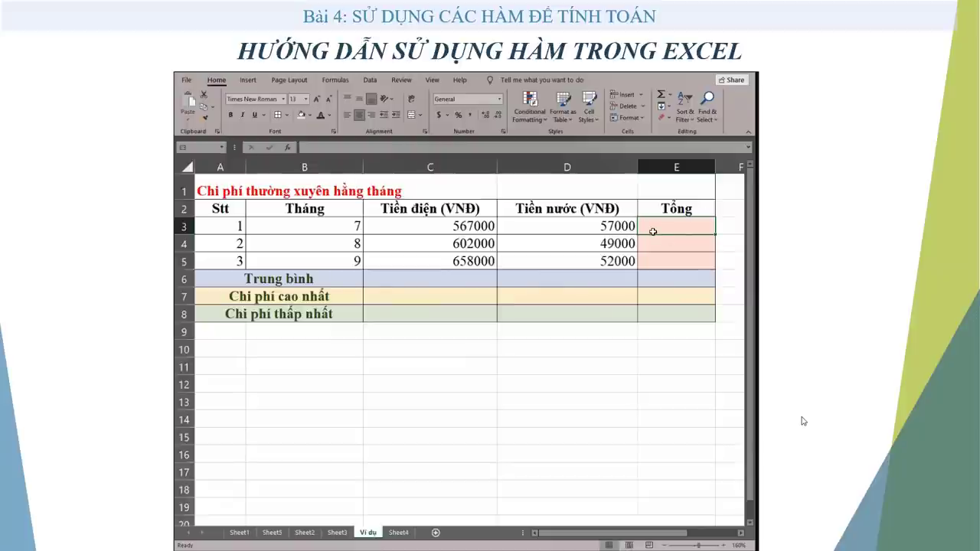
type("=")
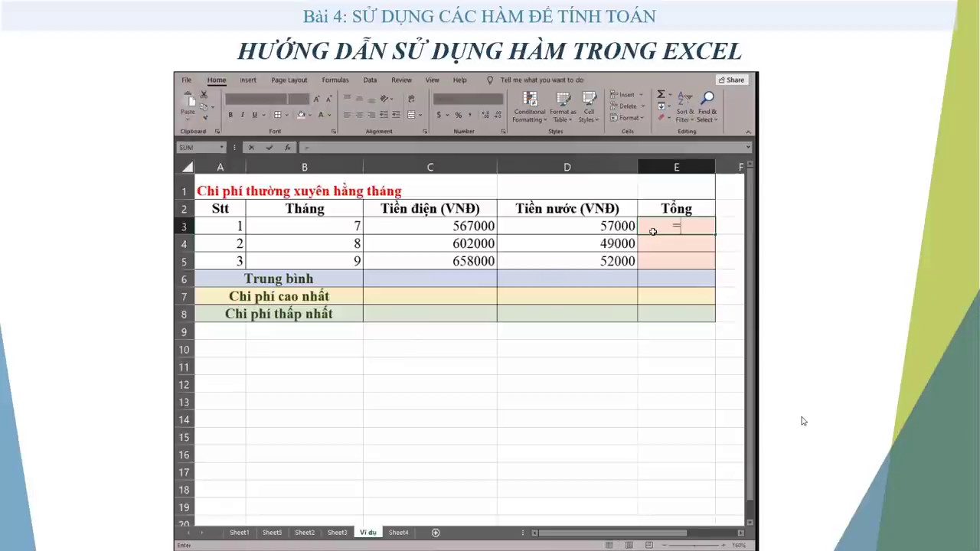
type("SUM")
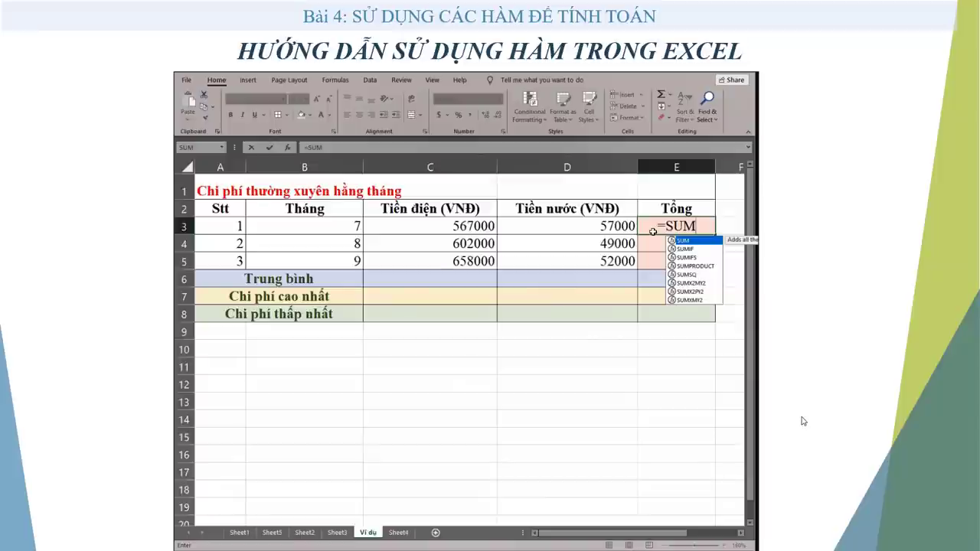
type("(")
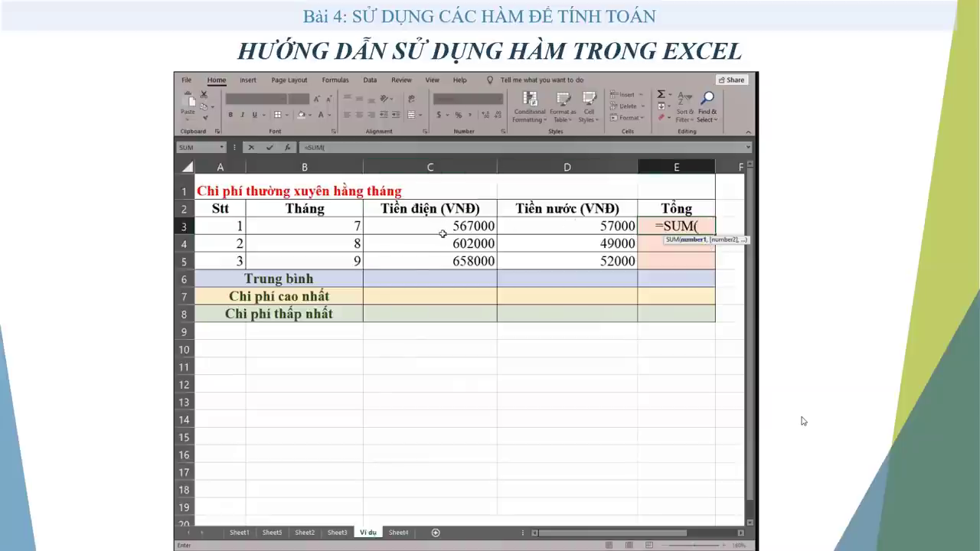
type("567000")
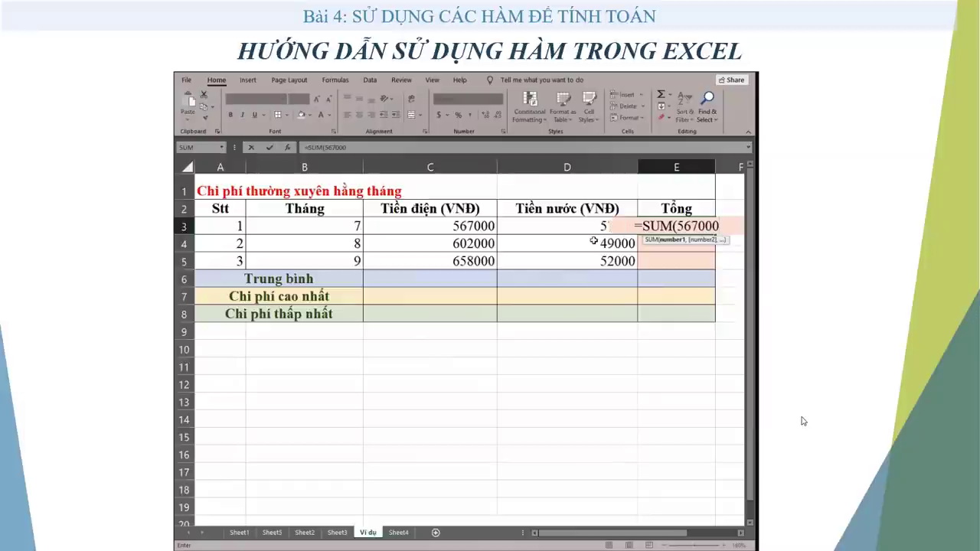
type(",")
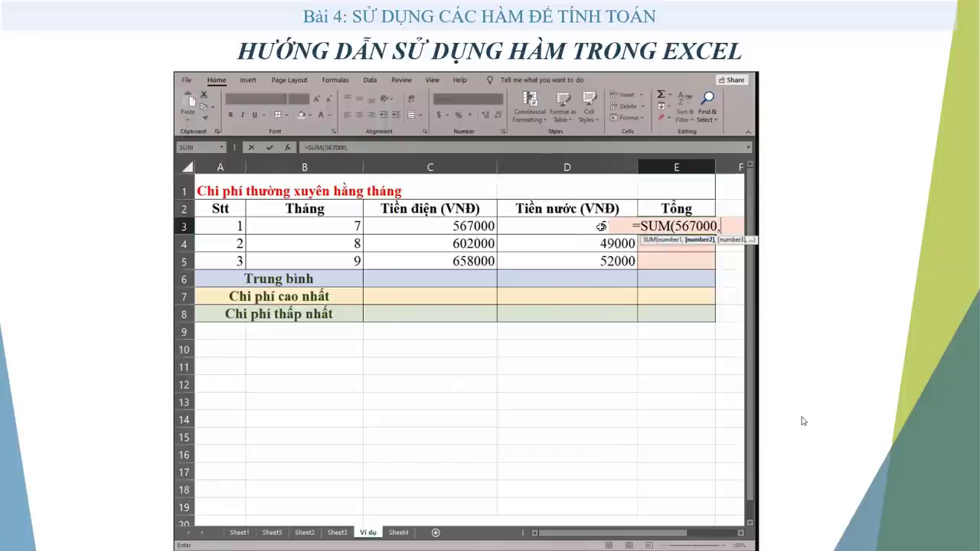
type("57000")
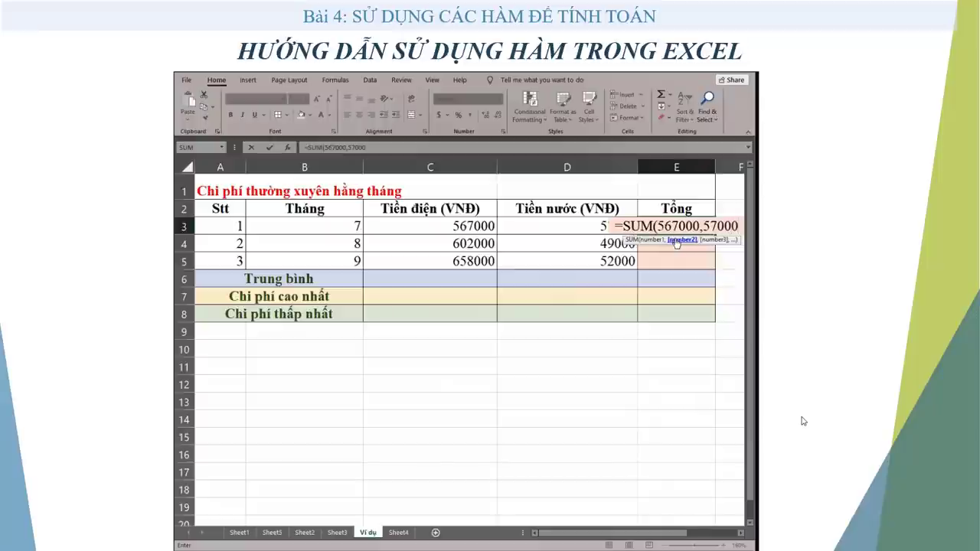
key("BackSpace")
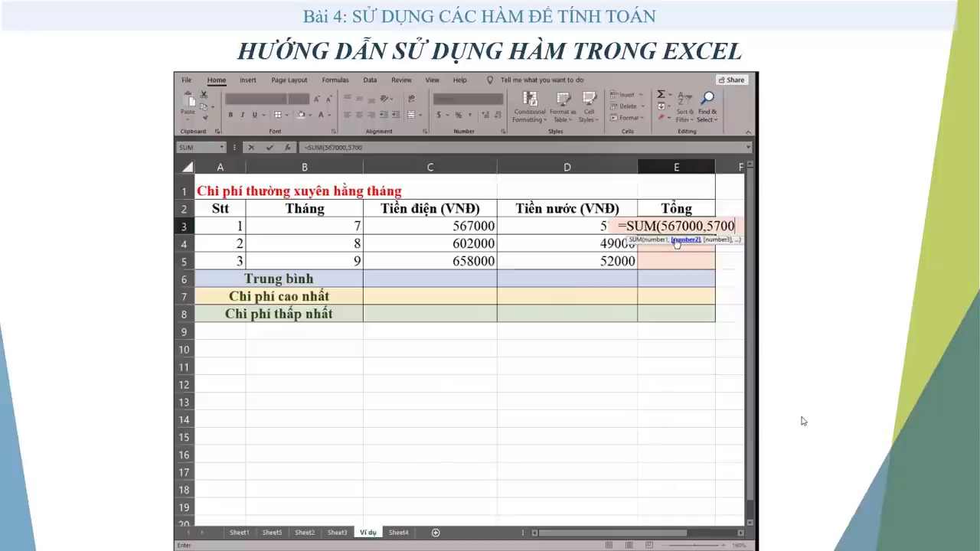
type("0")
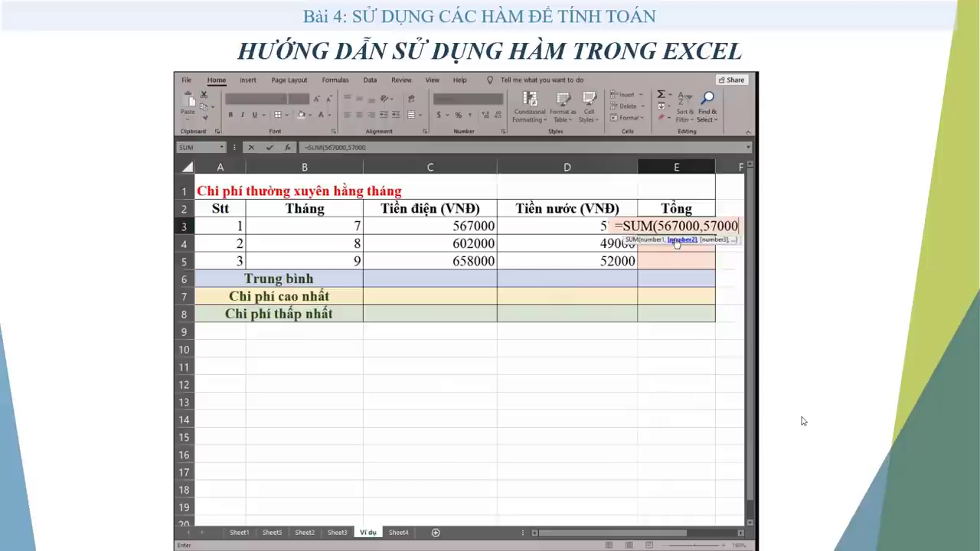
type(")")
key("Return")
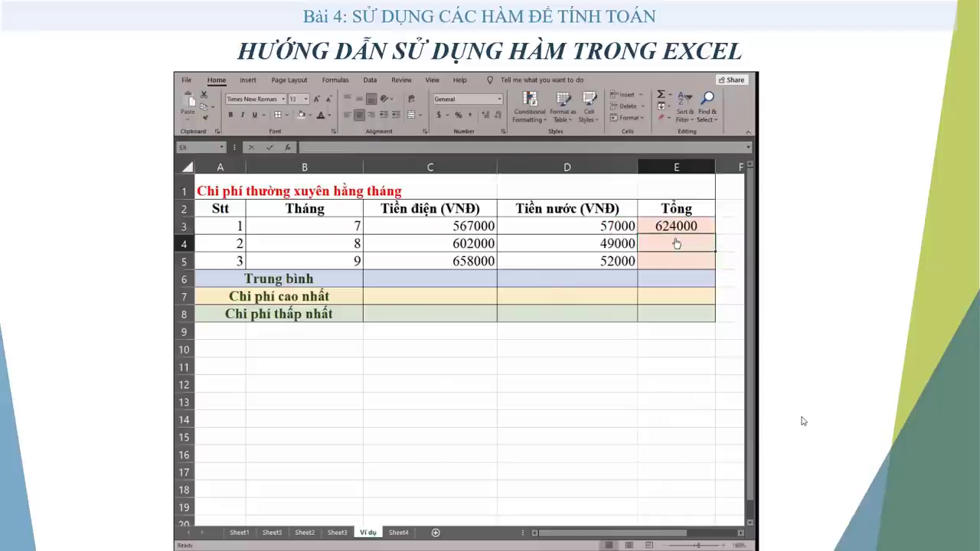
left_click(680, 226)
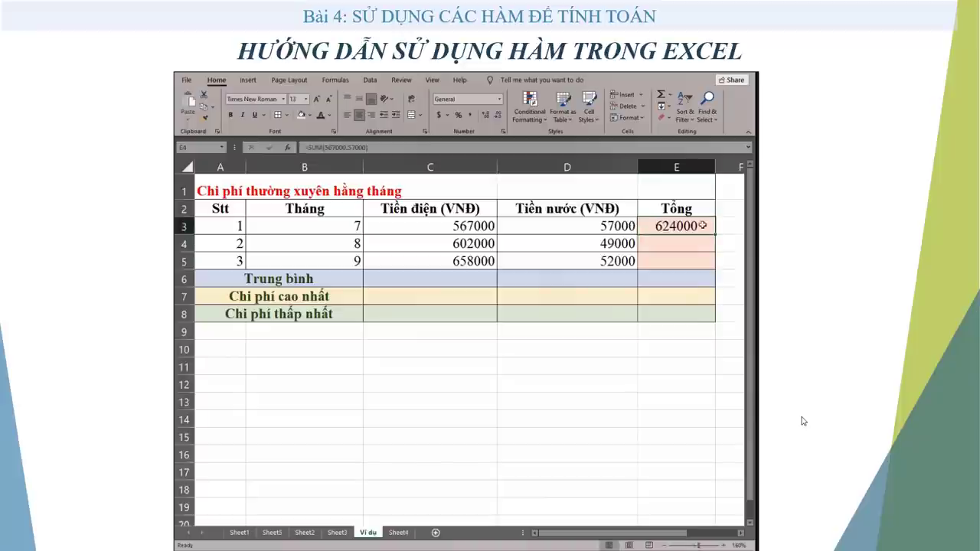
double_click(680, 226)
key("Return")
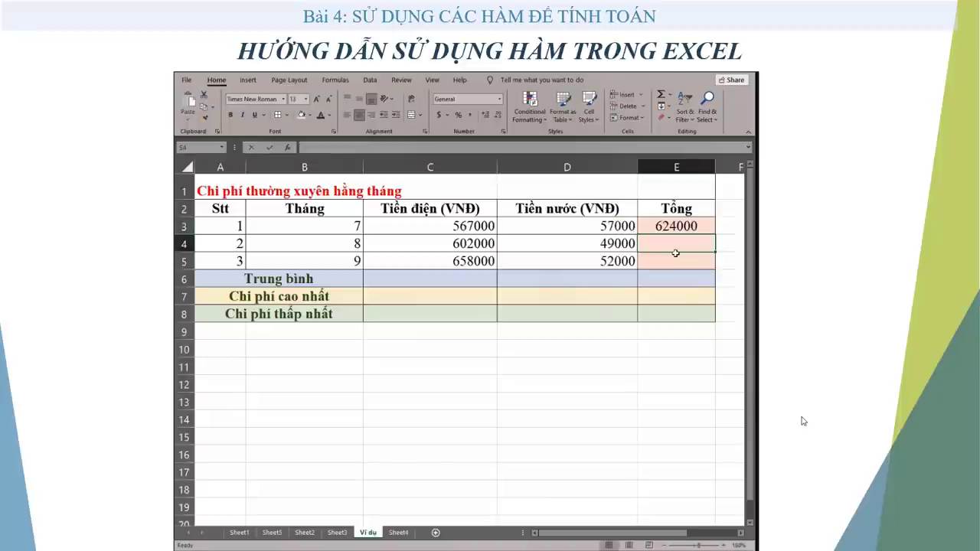
Total month 8's costs in cell E4 with =SUM(C4,D4), using separate cell references.
type("=")
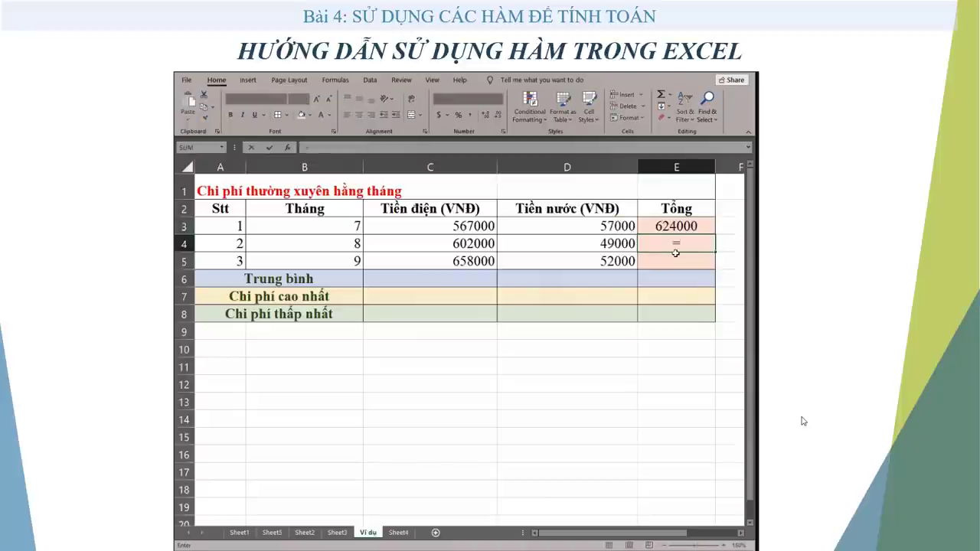
type("SUM")
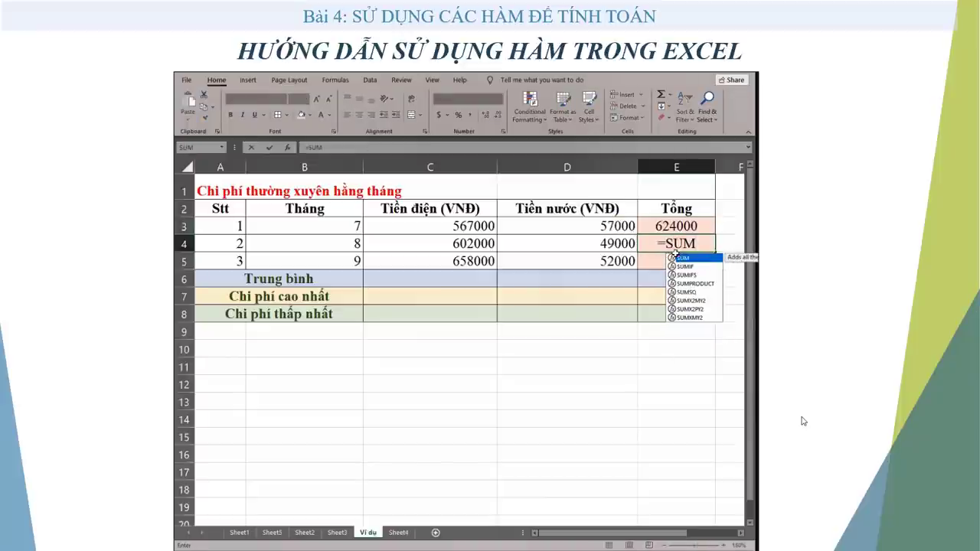
type("(")
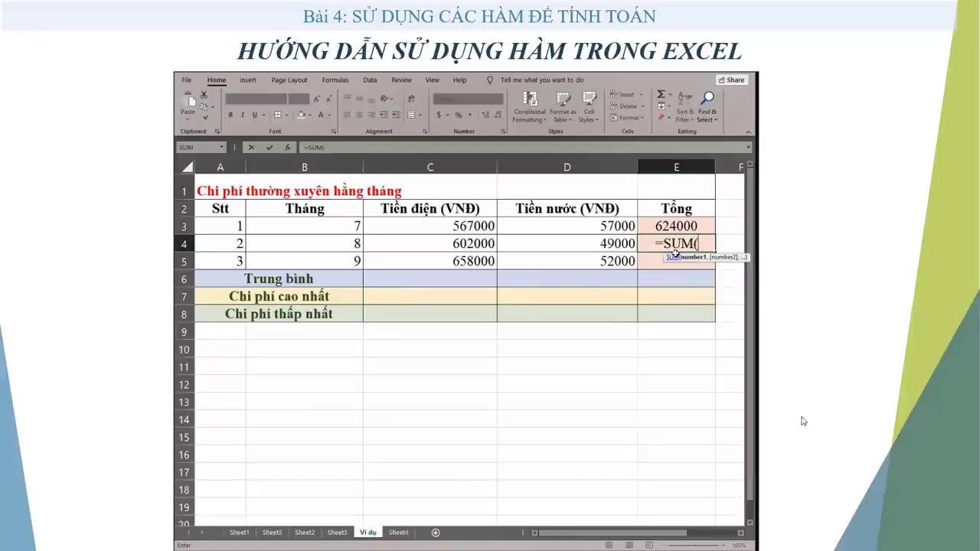
left_click(462, 247)
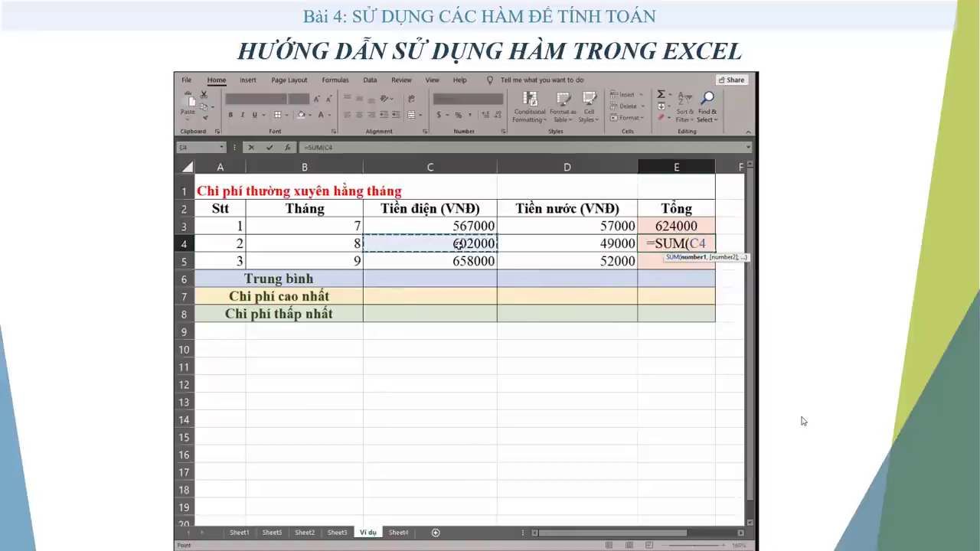
type(",")
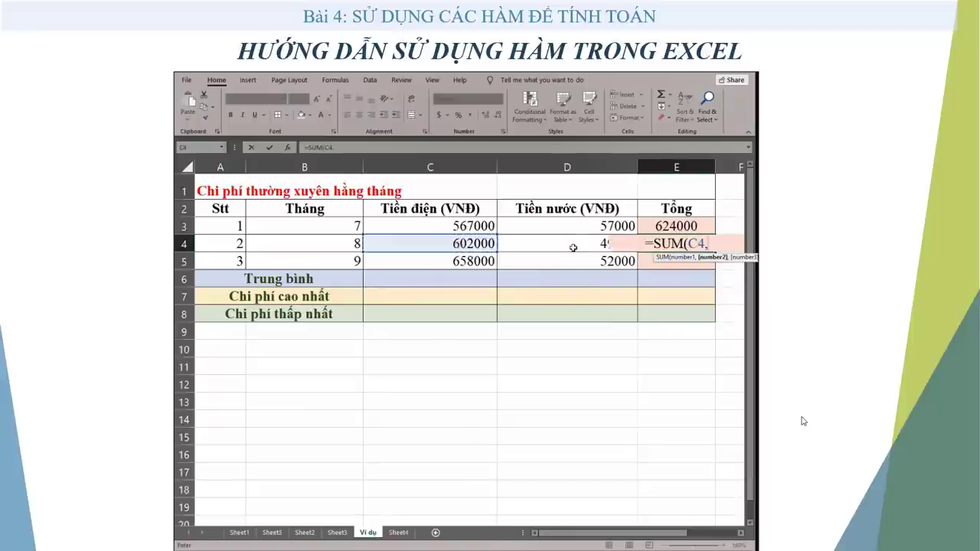
type(",")
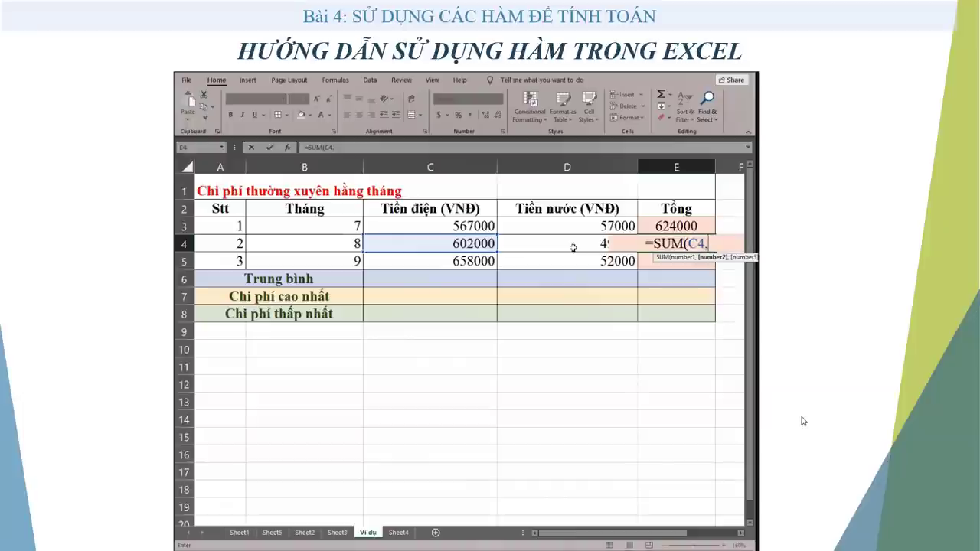
left_click(573, 248)
type(")")
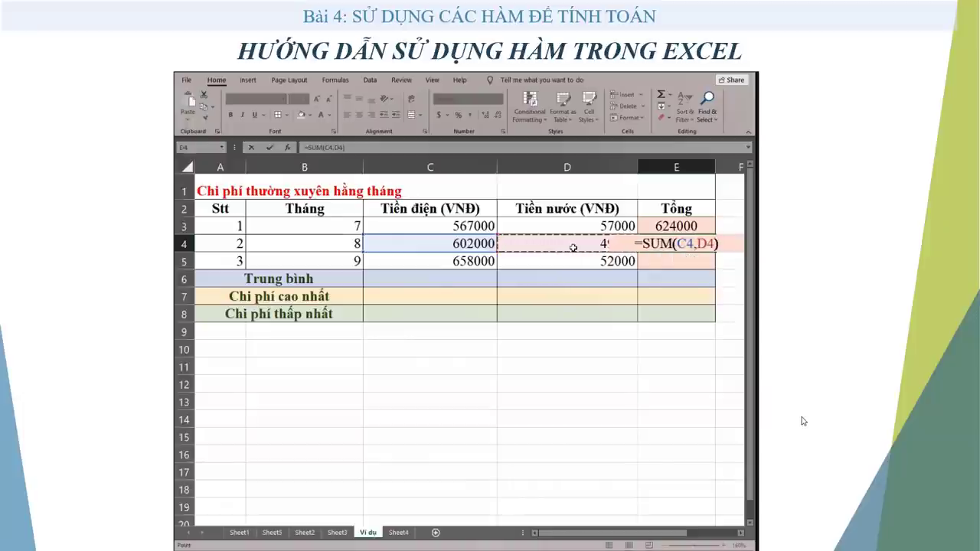
key("Return")
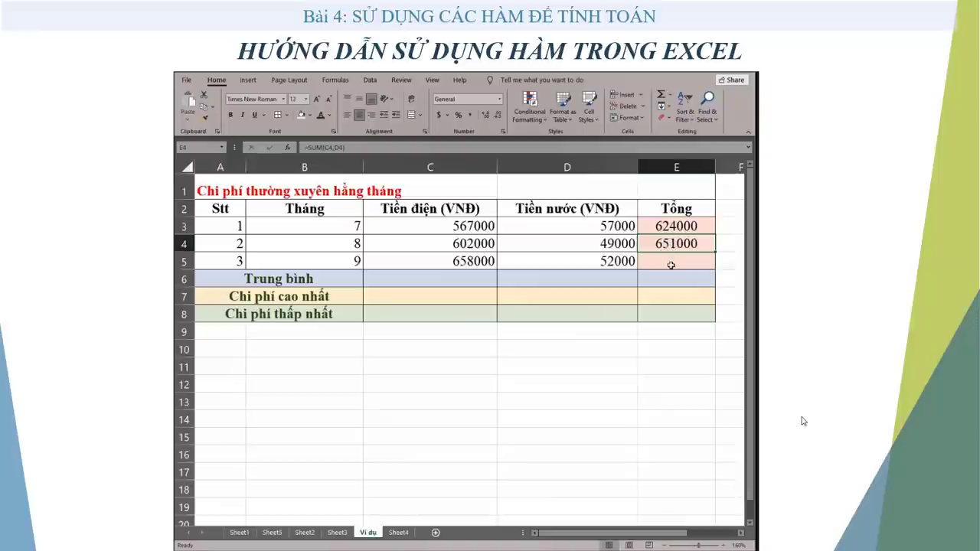
Total month 9's costs in cell E5 with =SUM(C5:D5), using a cell range.
left_click(673, 262)
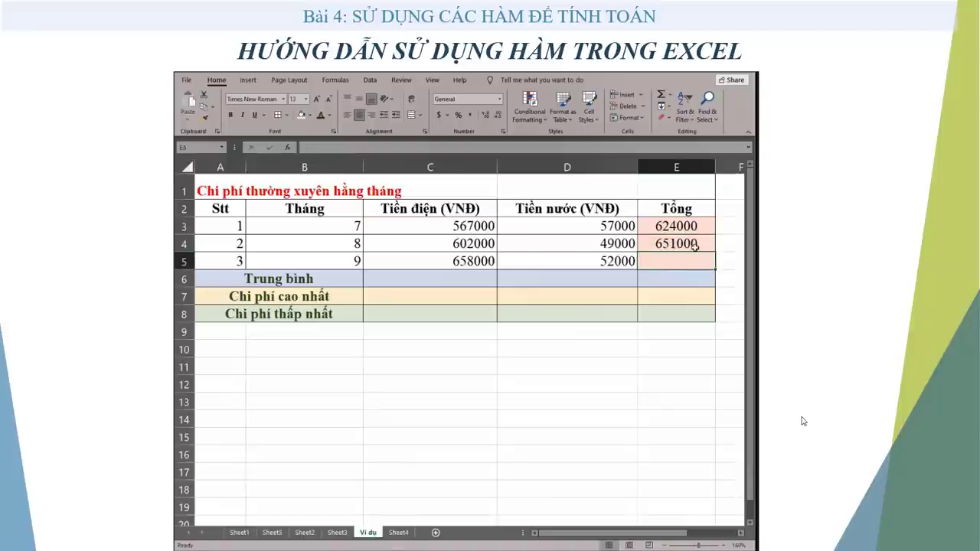
left_click(694, 245)
left_click(679, 260)
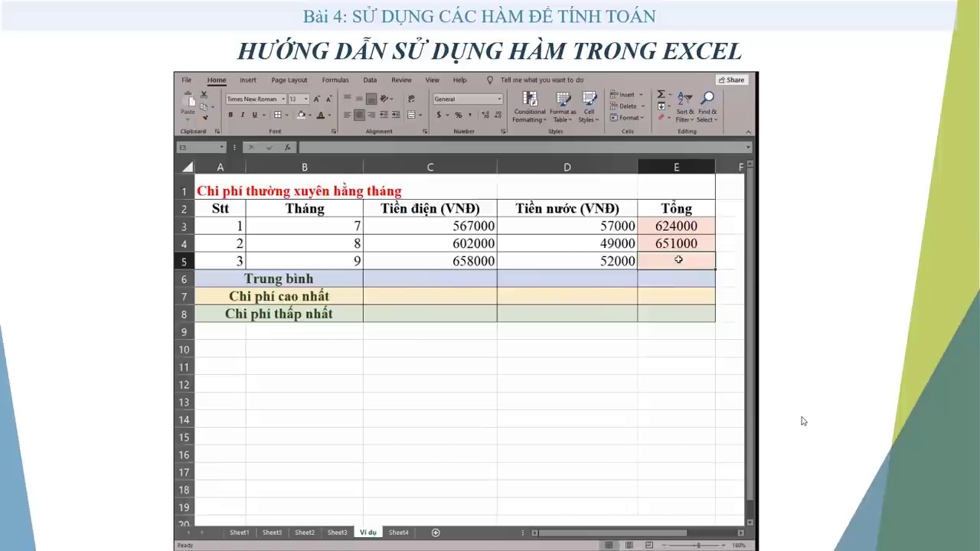
type("=S")
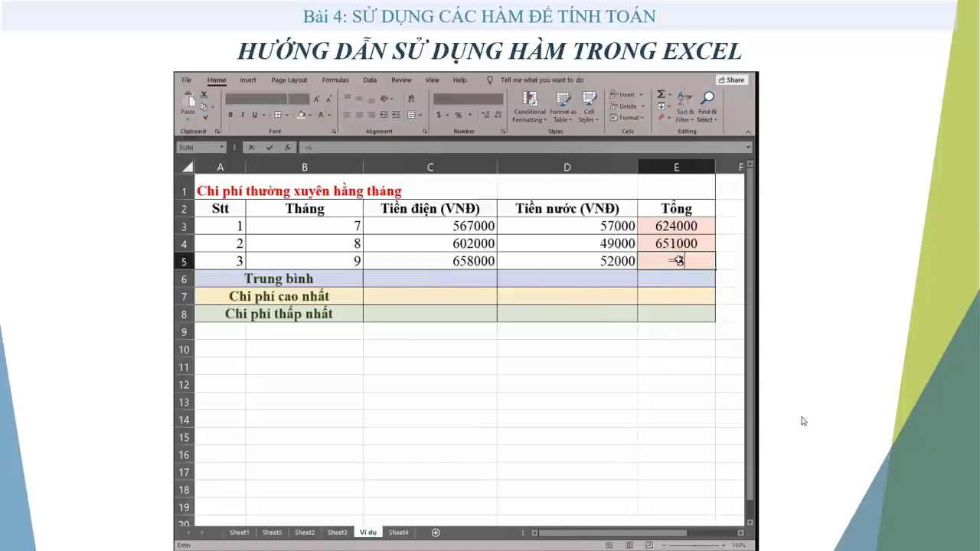
type("UM(")
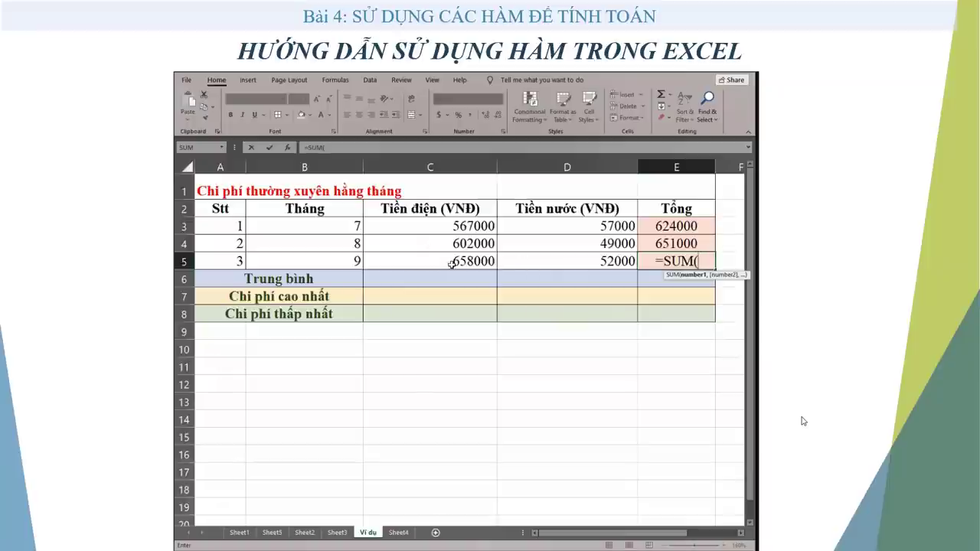
left_click_drag(412, 262, 554, 259)
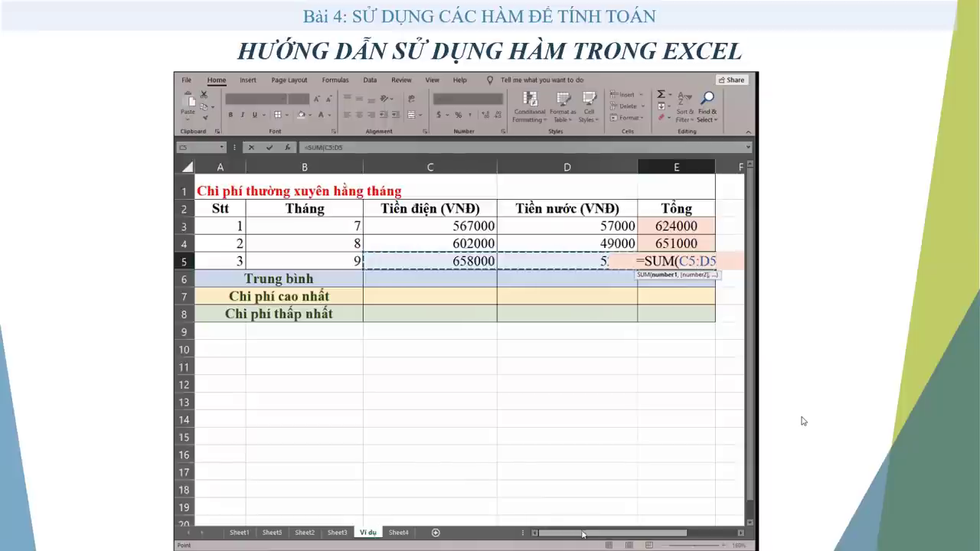
type(")")
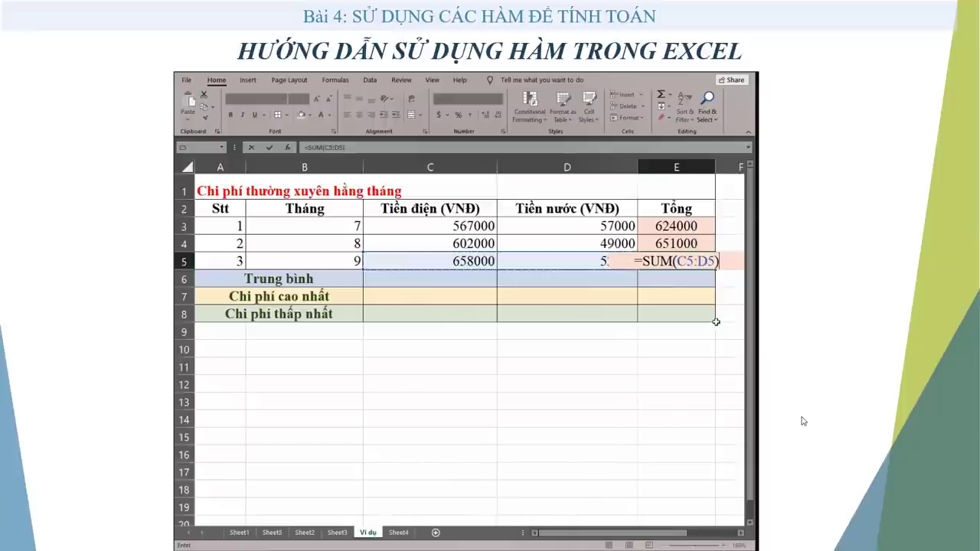
key("ctrl+Return")
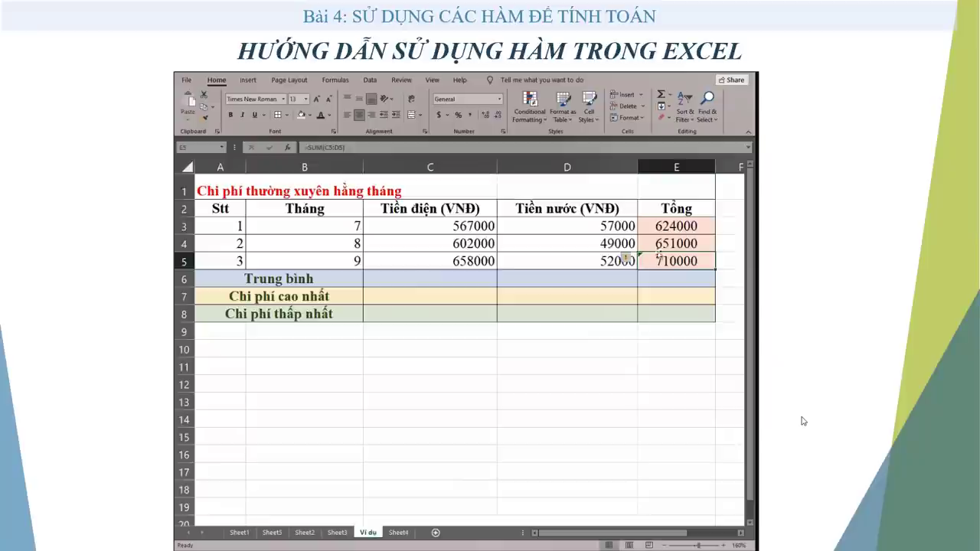
Calculate the average electricity cost in cell C6 with =AVERAGE(C3,C4,C5), using separate cell references.
left_click(430, 281)
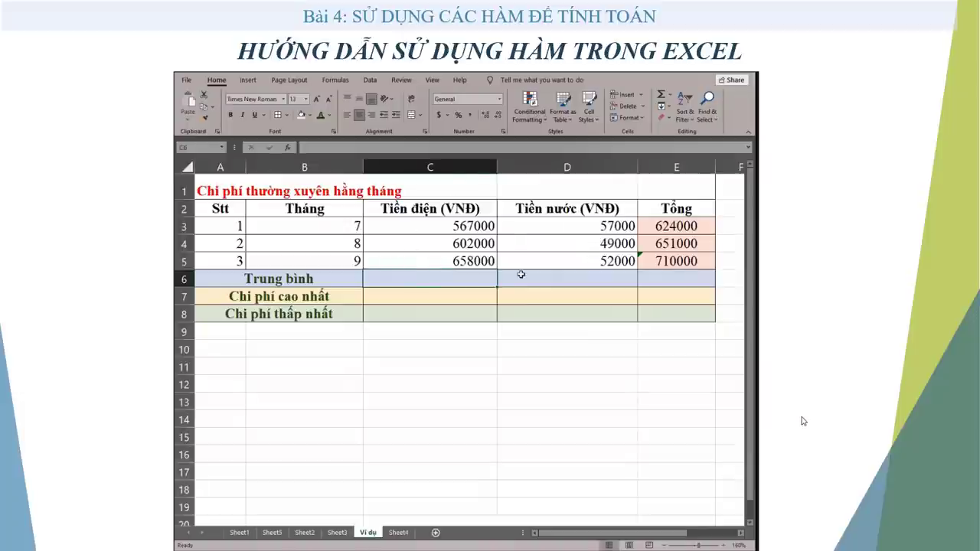
type("=")
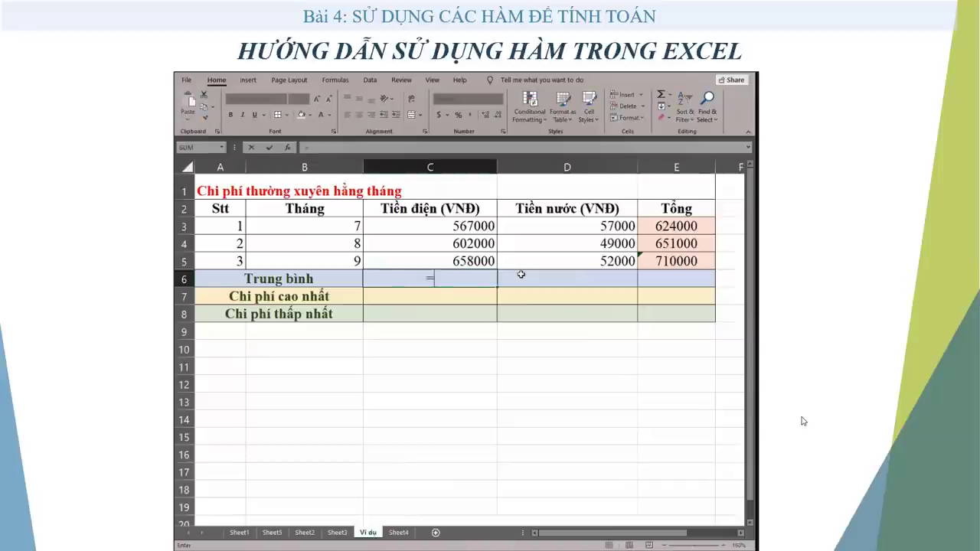
type("AVE")
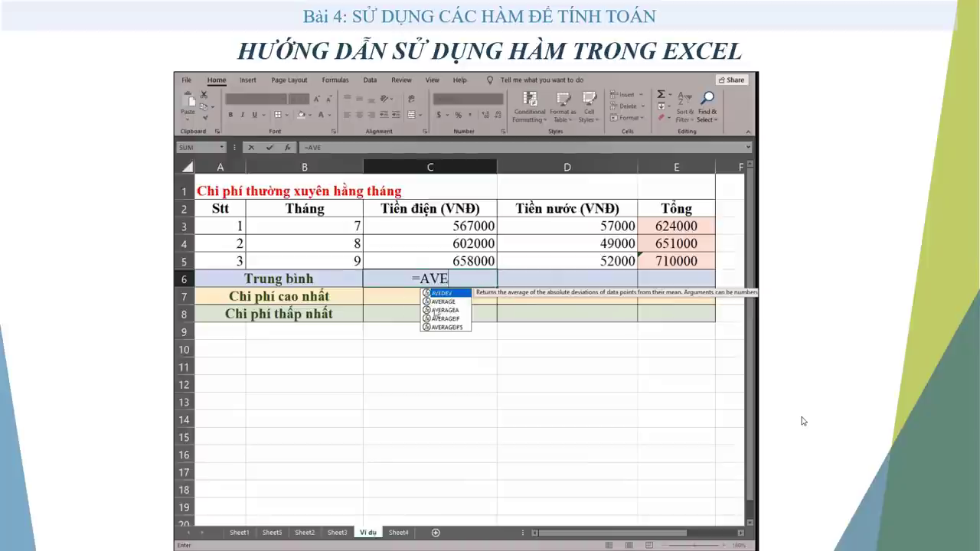
left_click(449, 304)
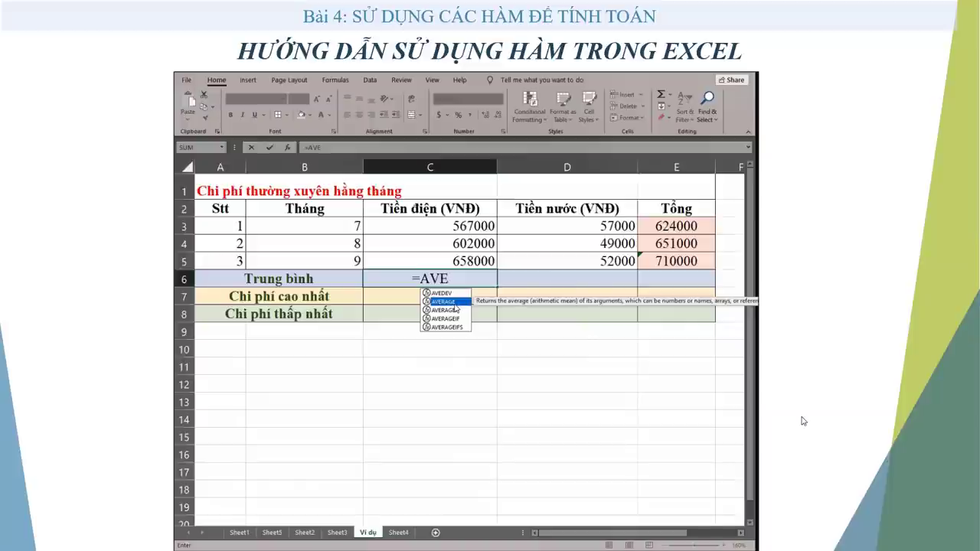
double_click(454, 303)
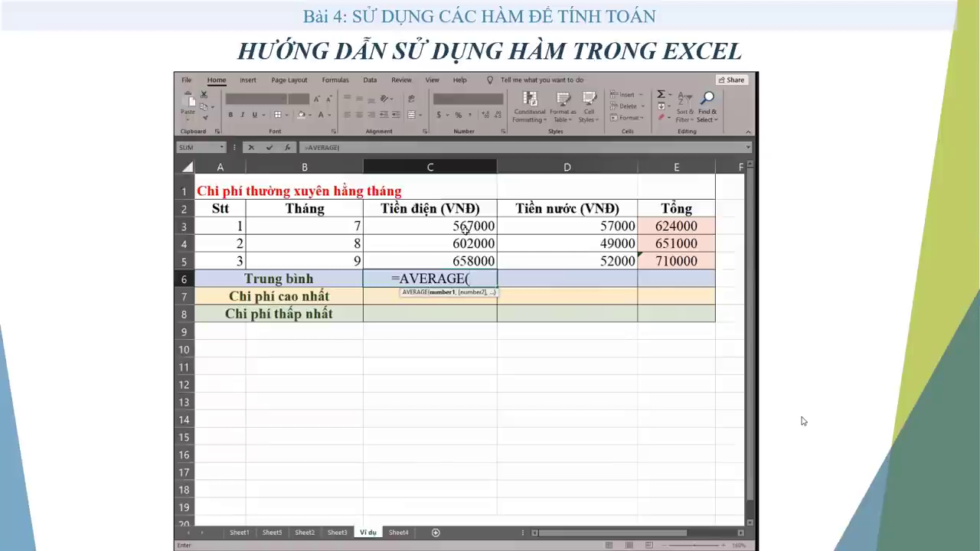
left_click(464, 228)
type(",")
left_click(459, 249)
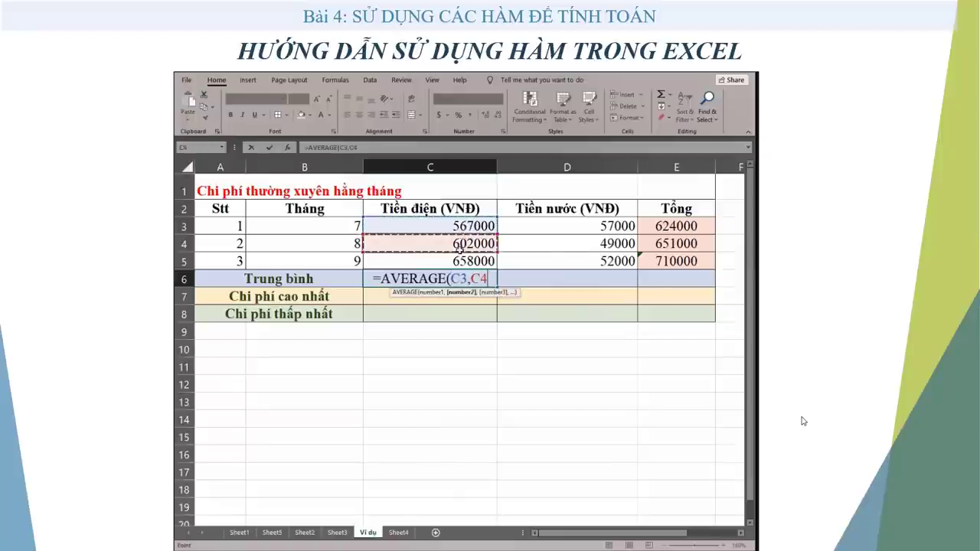
type(",")
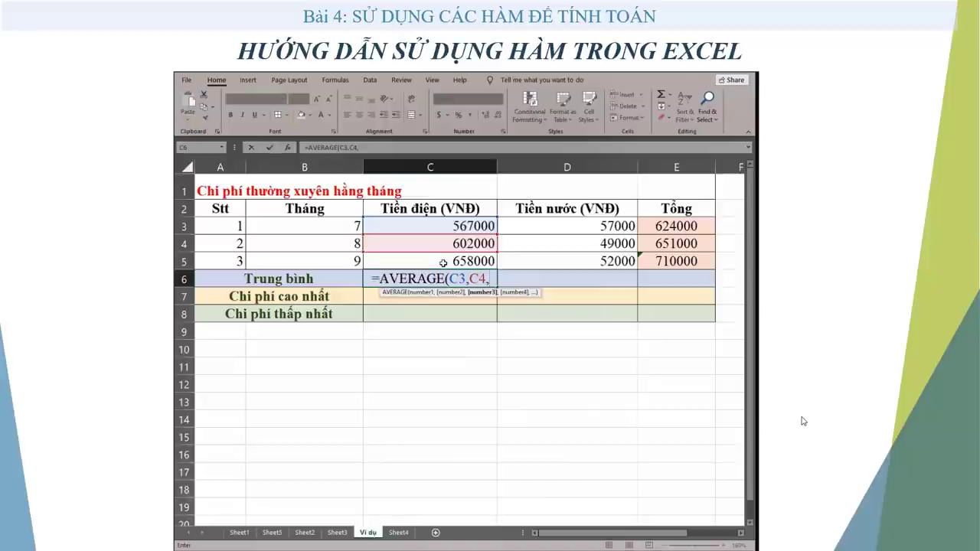
left_click(442, 263)
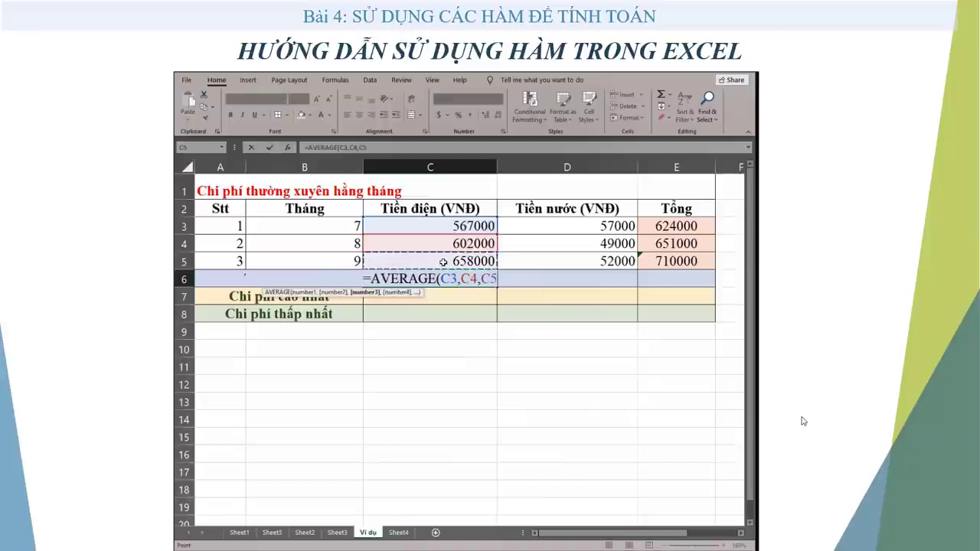
type(")")
key("Return")
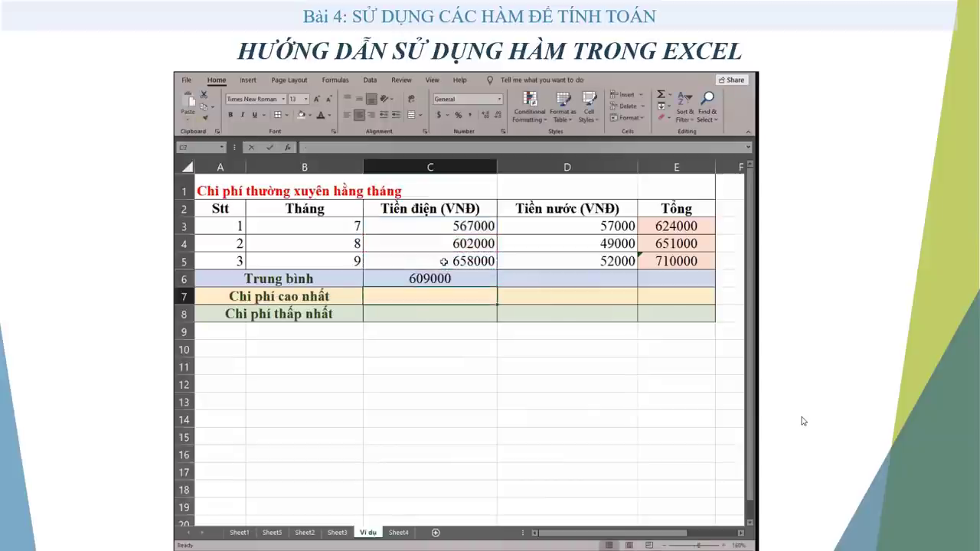
left_click(442, 282)
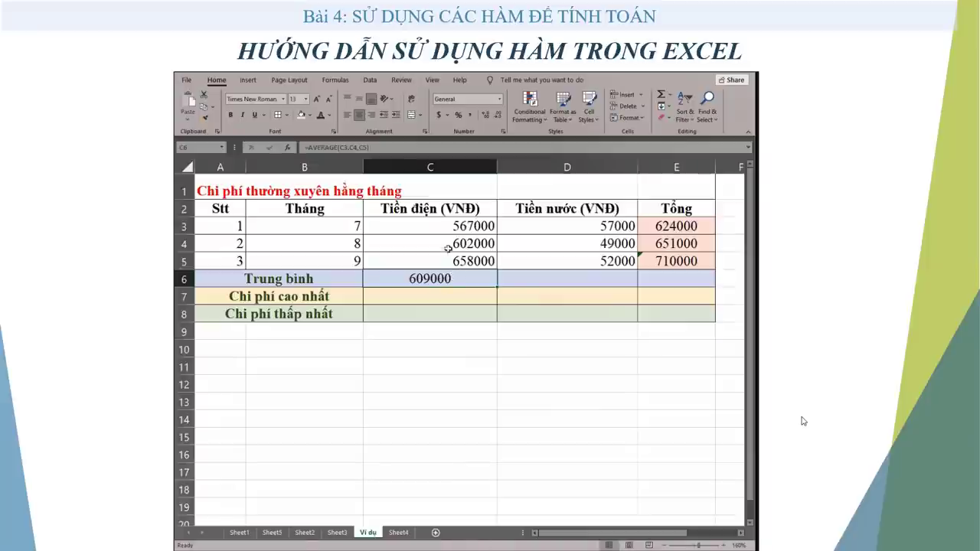
Calculate the average water cost in cell D6 with =AVERAGE(D3:D5), using a cell range.
left_click(597, 282)
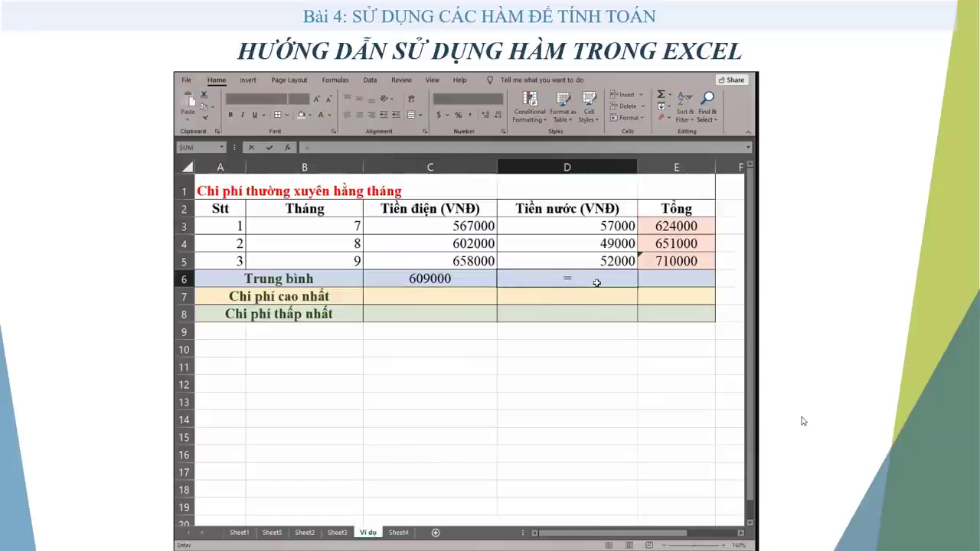
type("AVE")
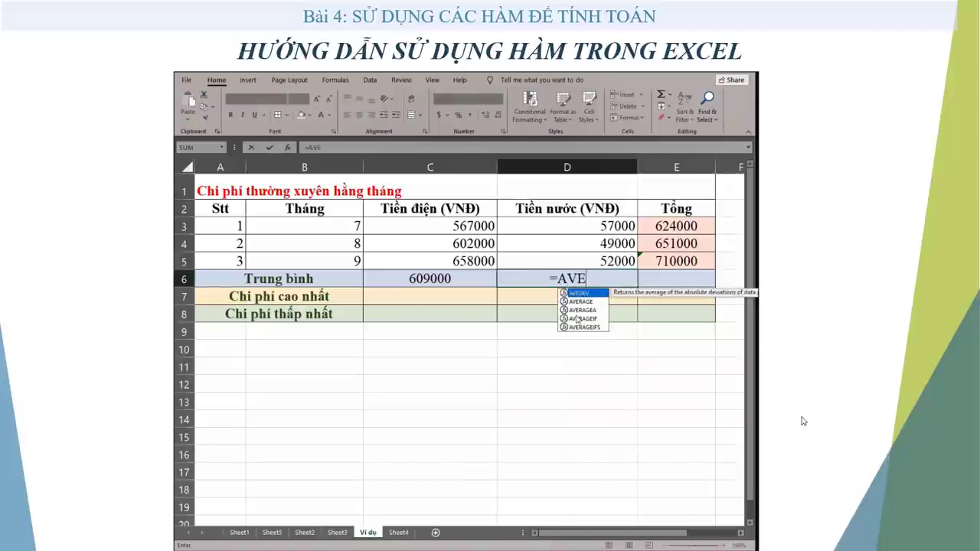
double_click(583, 302)
left_click_drag(605, 225, 617, 270)
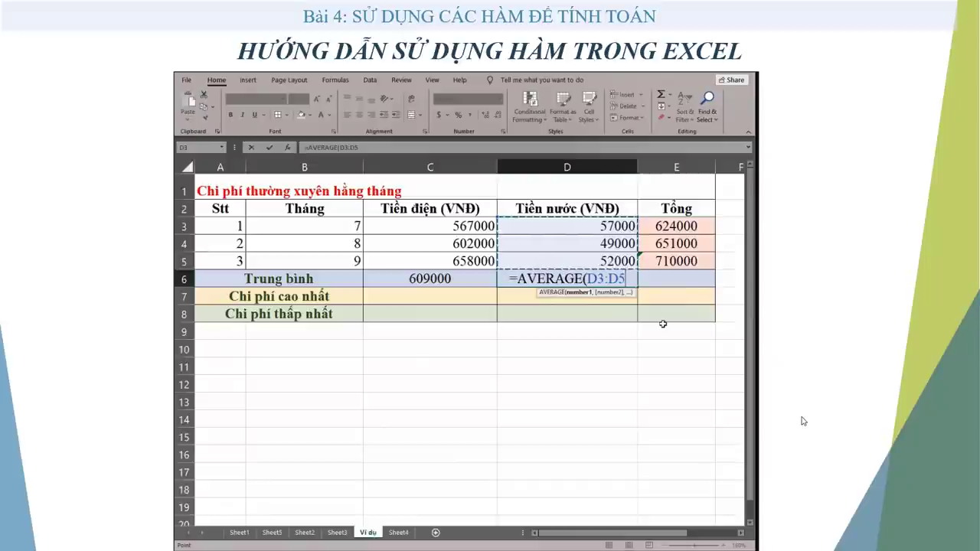
type(")")
key("Return")
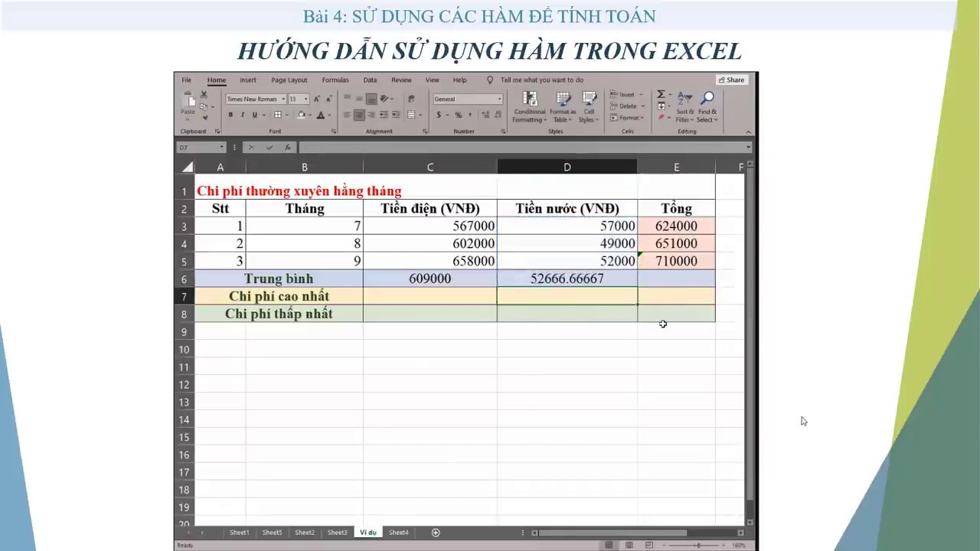
Cross-check the average water cost in empty cell D10 with the manual formula =(D3+D4+D5)/3.
left_click(525, 351)
key("Down")
key("Down")
key("Down")
key("Down")
left_click(576, 348)
type("=")
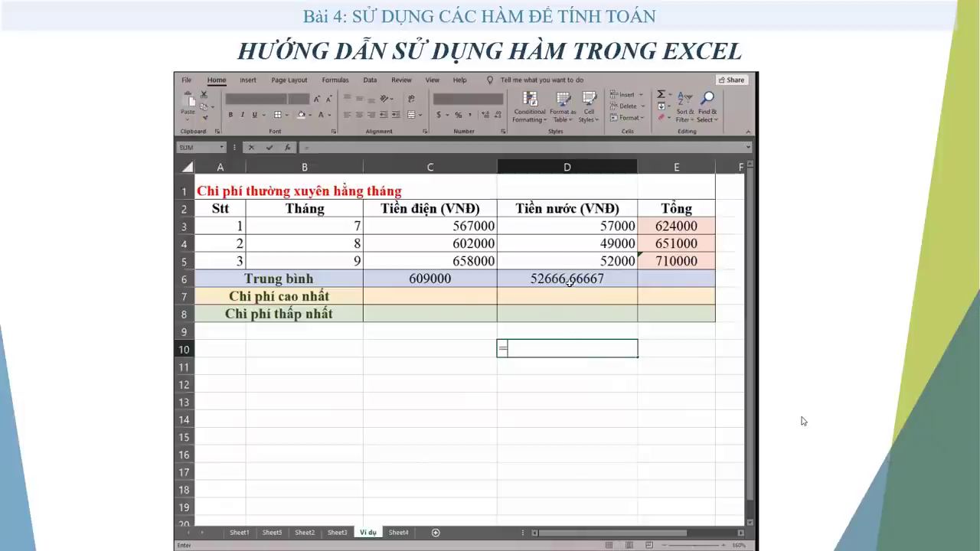
type("(")
left_click(620, 226)
type("+")
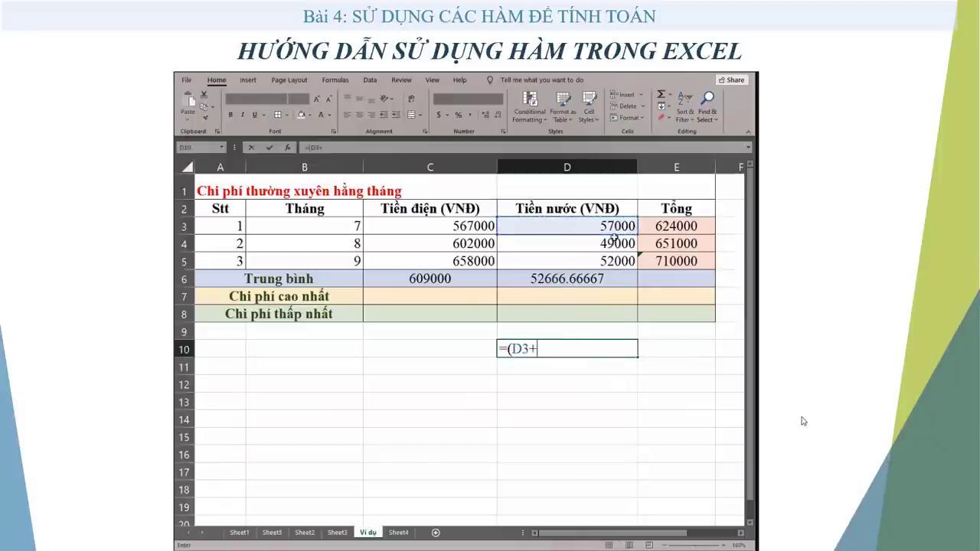
left_click(611, 244)
type("+")
left_click(605, 260)
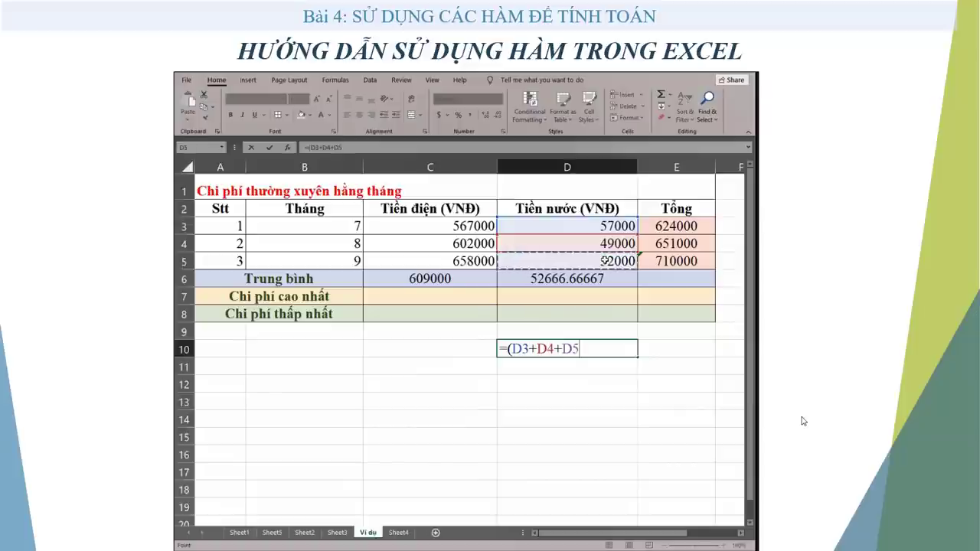
type(")/3")
key("Return")
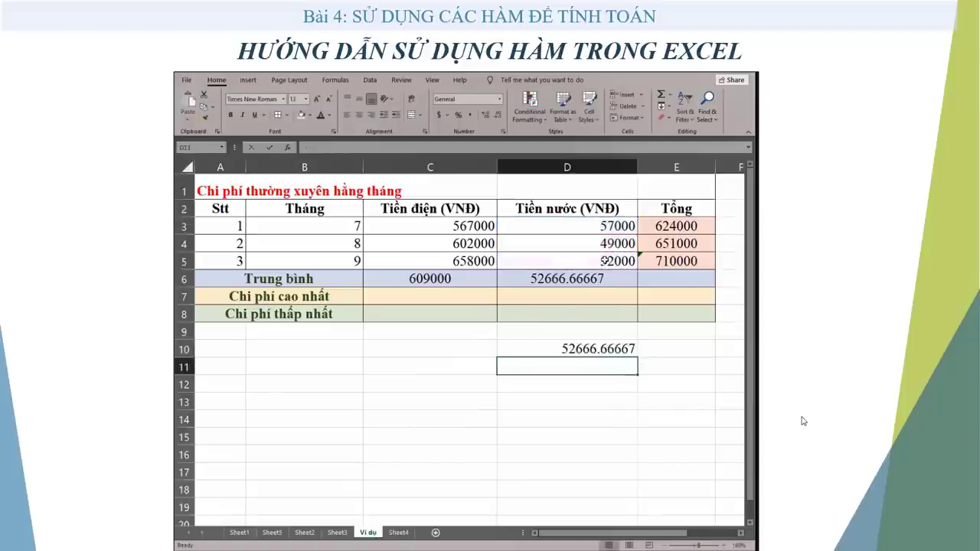
Change the water average formula in cell D6 to =AVERAGE(D3:D4:D5), listing every cell separated by colons.
left_click(567, 278)
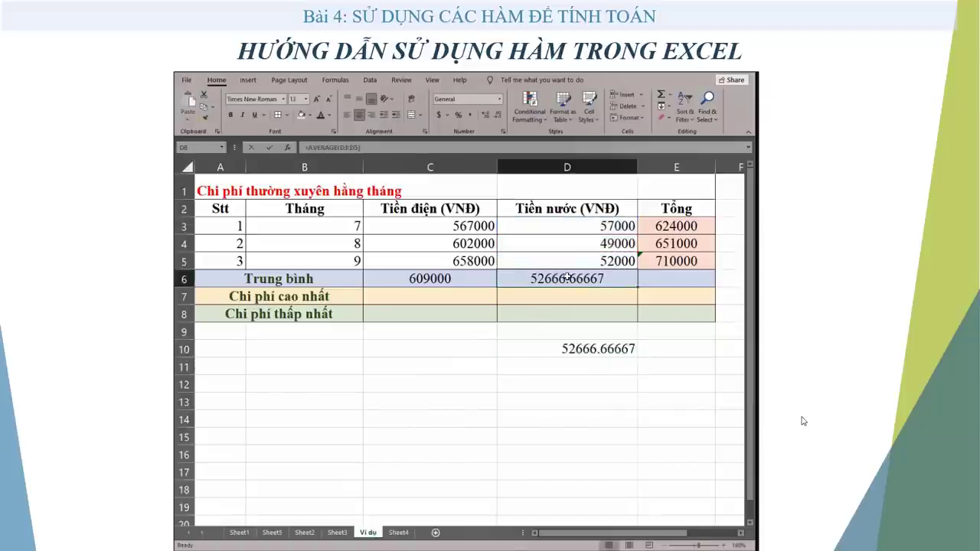
double_click(566, 278)
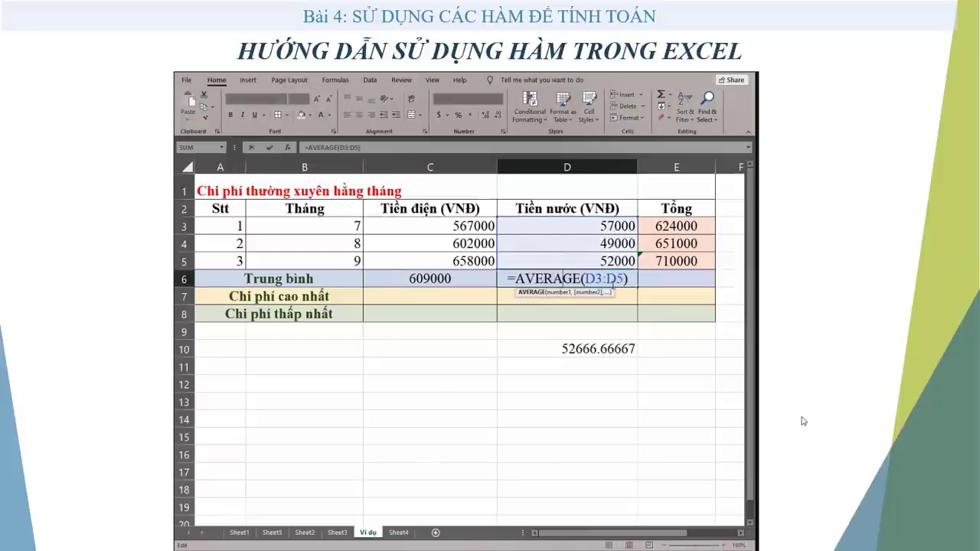
key("Left")
key("Left")
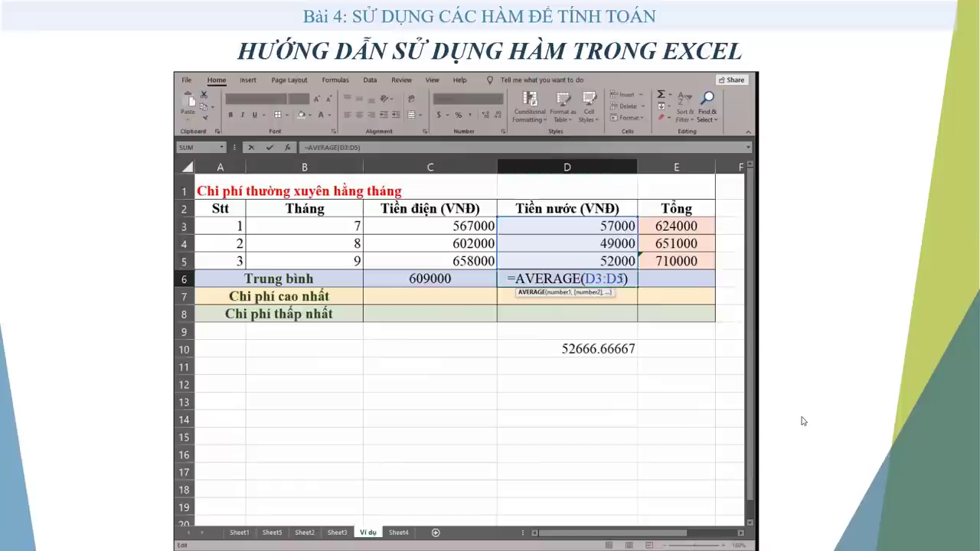
left_click(619, 279)
key("Delete")
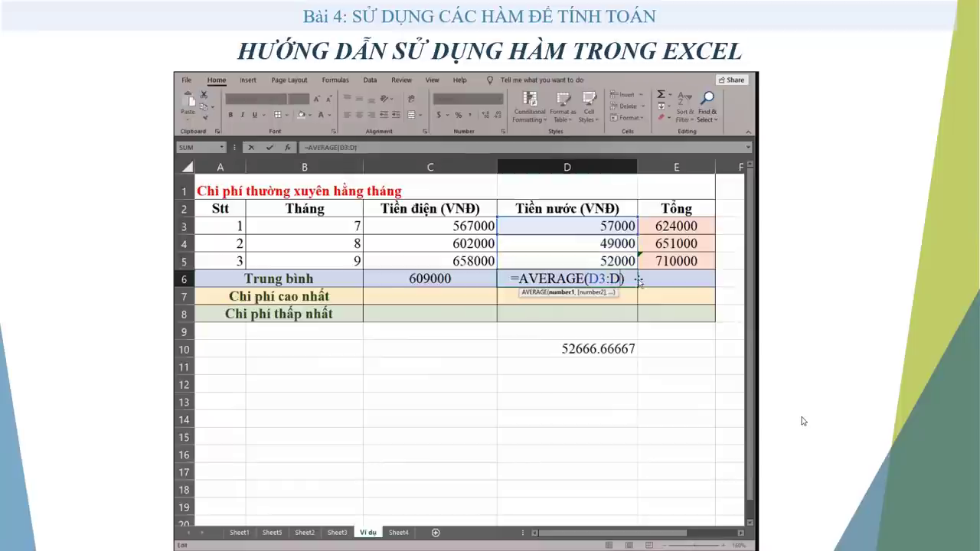
type("4:")
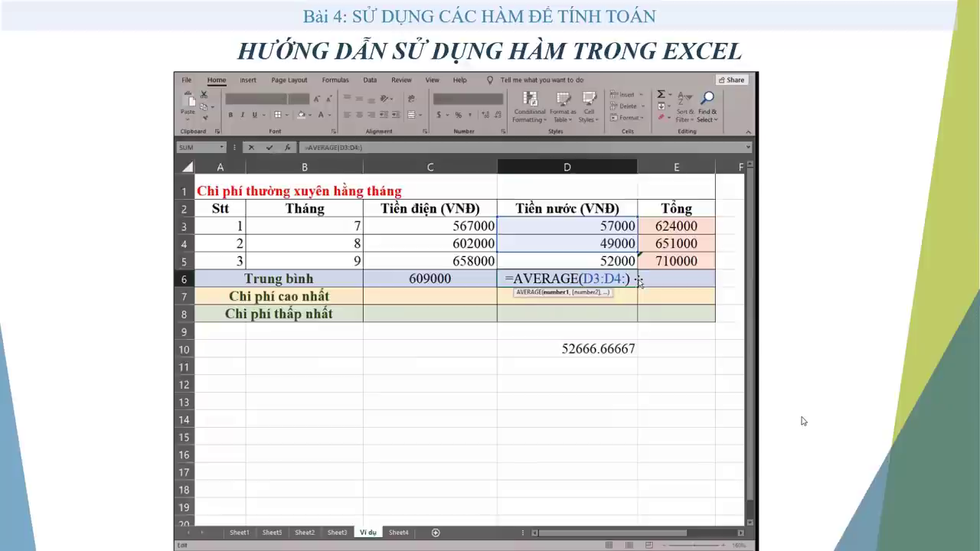
type("D5")
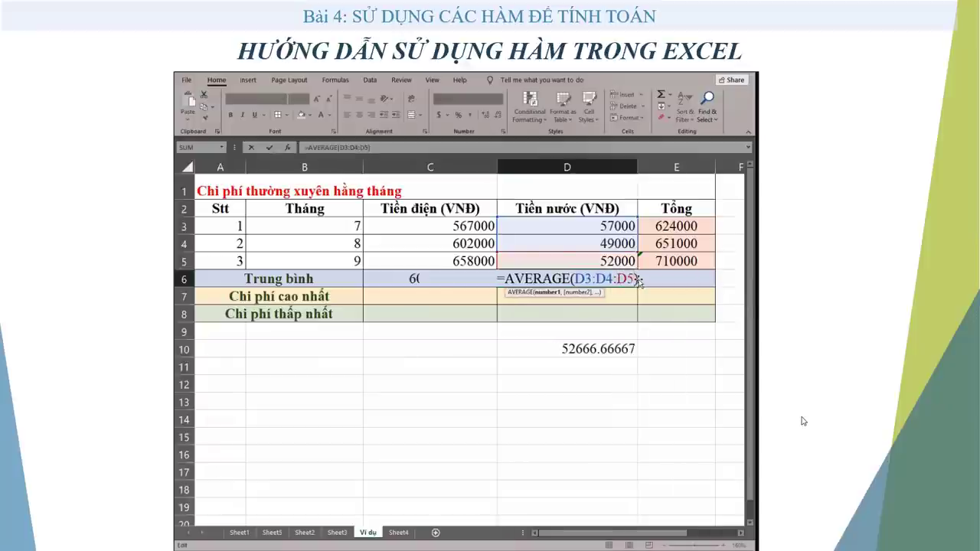
key("ctrl+Return")
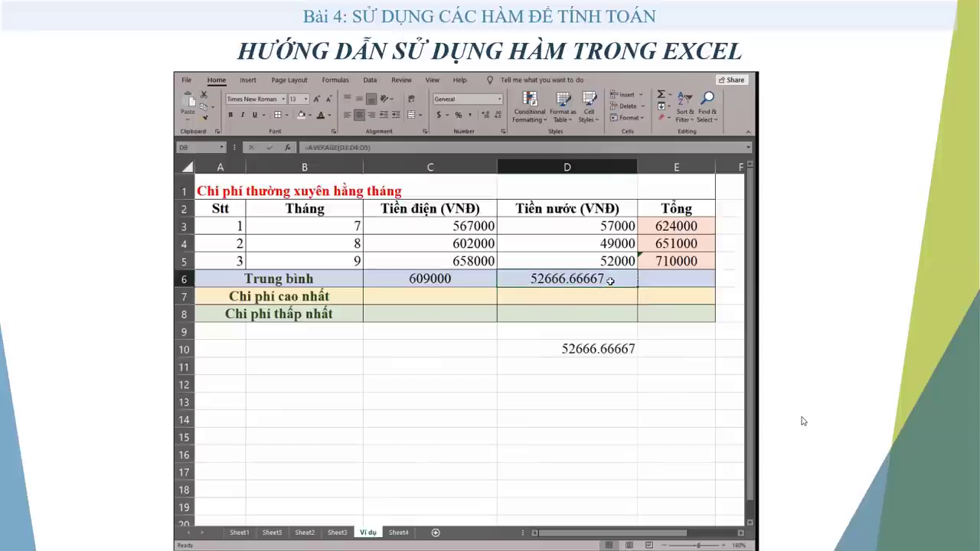
Remove the D4 reference from the formula in cell D6, restoring =AVERAGE(D3:D5).
double_click(613, 280)
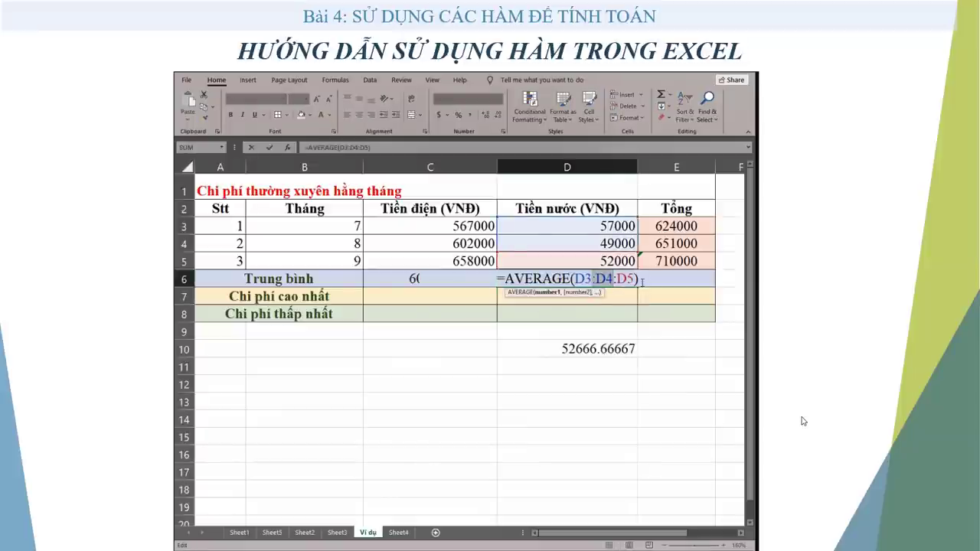
key("BackSpace")
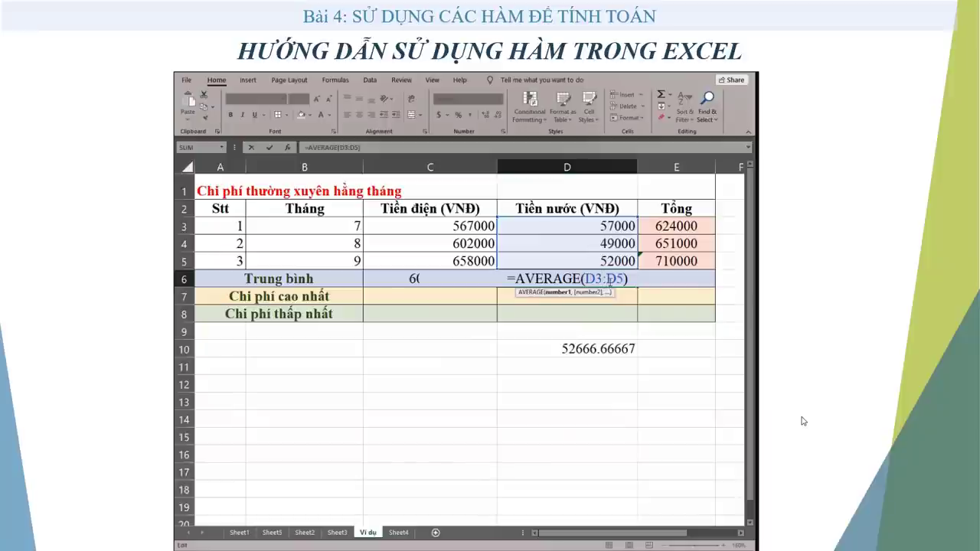
key("Return")
double_click(611, 279)
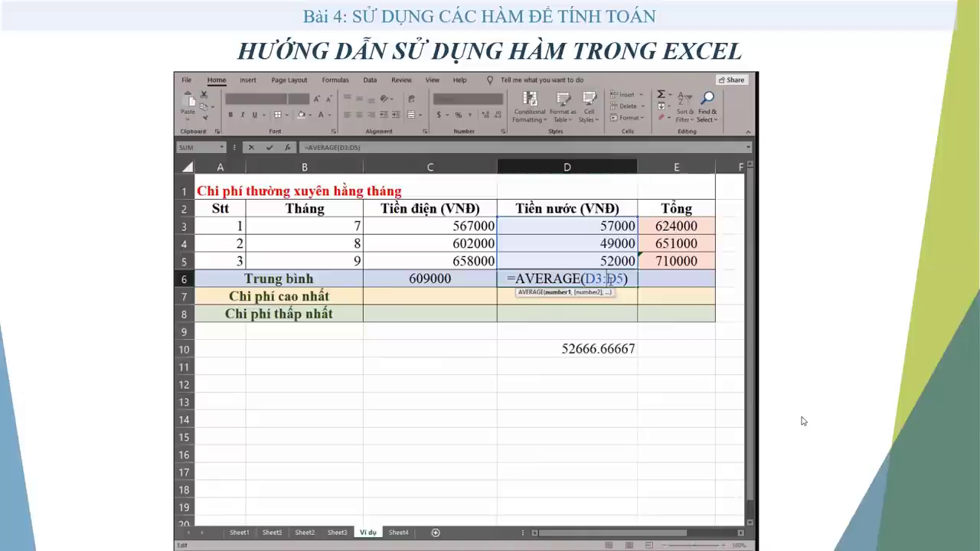
Find the highest electricity cost in cell C7 with =MAX(C3:C5).
left_click(429, 296)
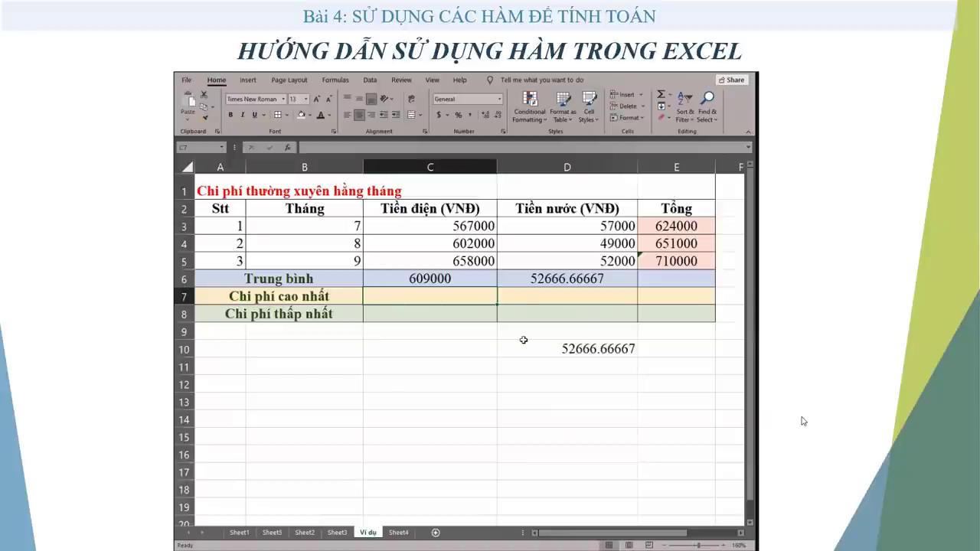
type("=MAX(")
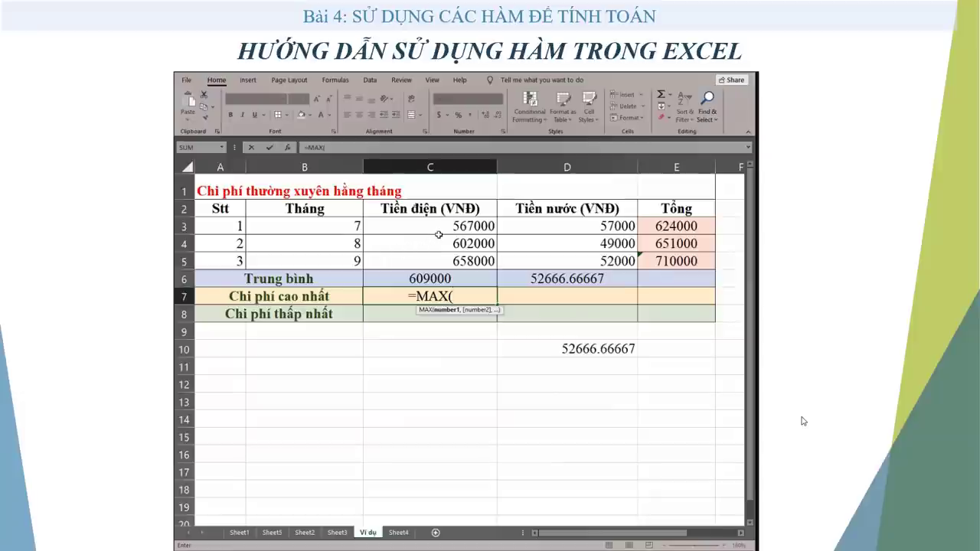
left_click_drag(435, 227, 444, 260)
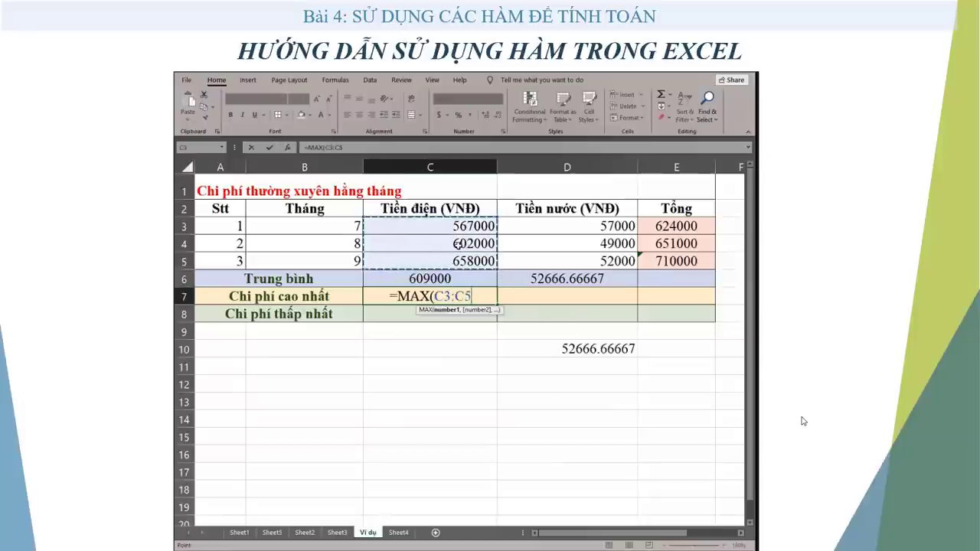
type(")")
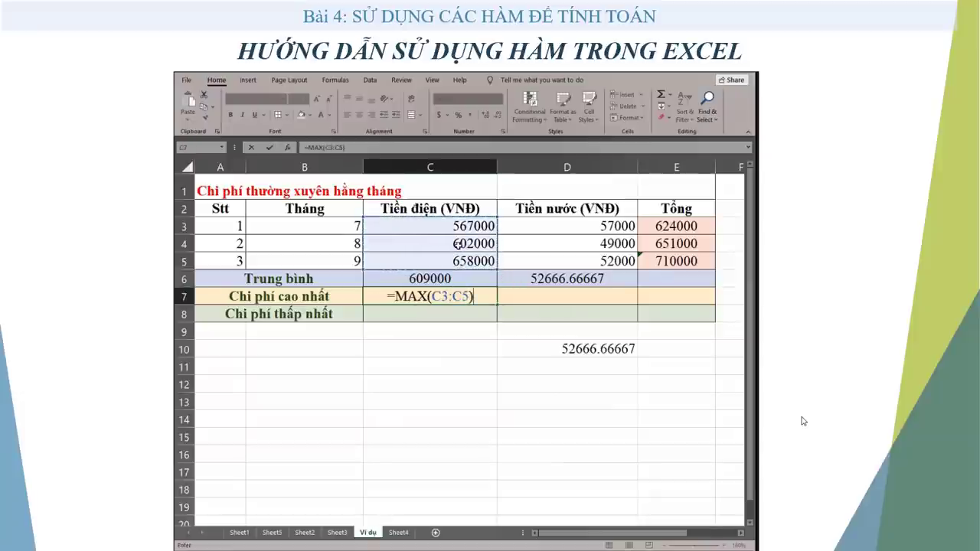
key("Return")
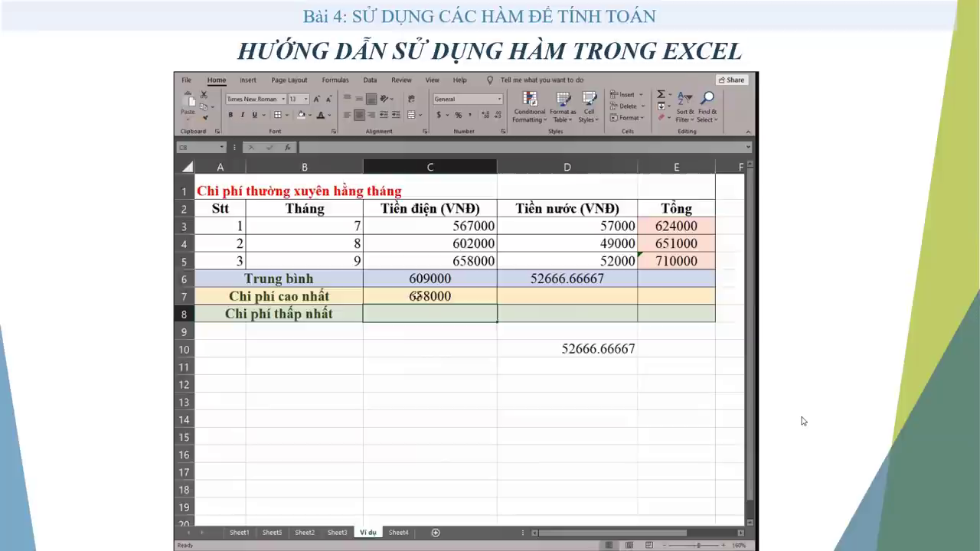
left_click(450, 296)
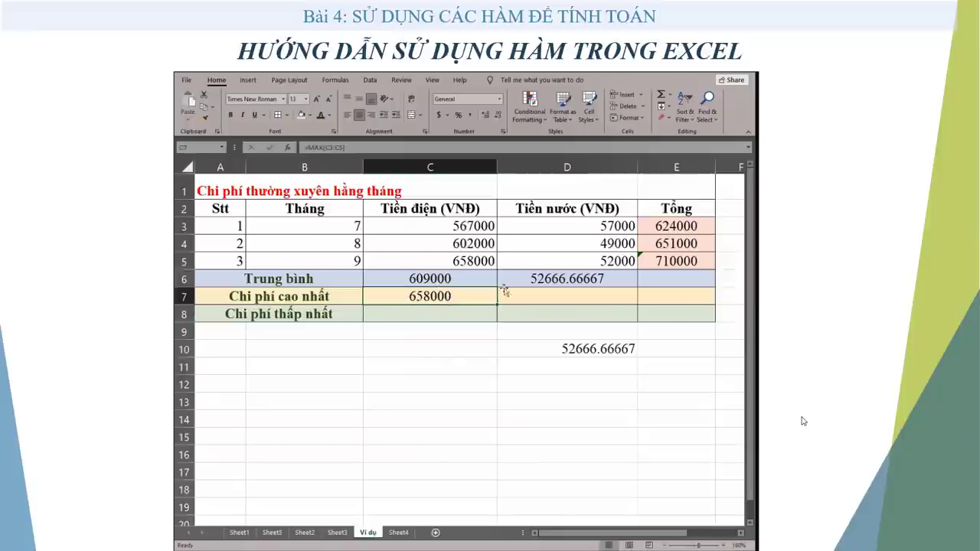
Find the highest water cost in cell D7 with =MAX(D3,D4,D5), listing each cell separately, and review the formula.
left_click(534, 296)
type("=")
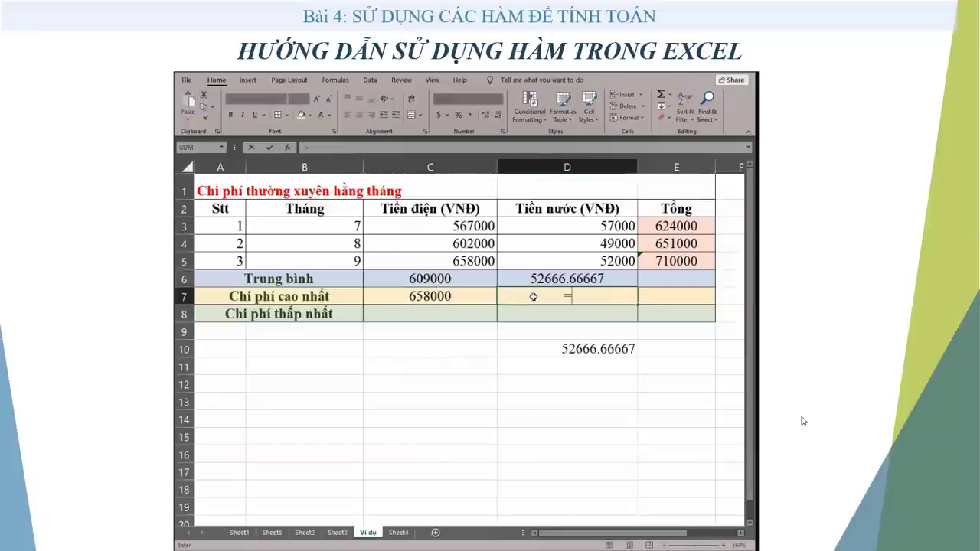
type("MAX(")
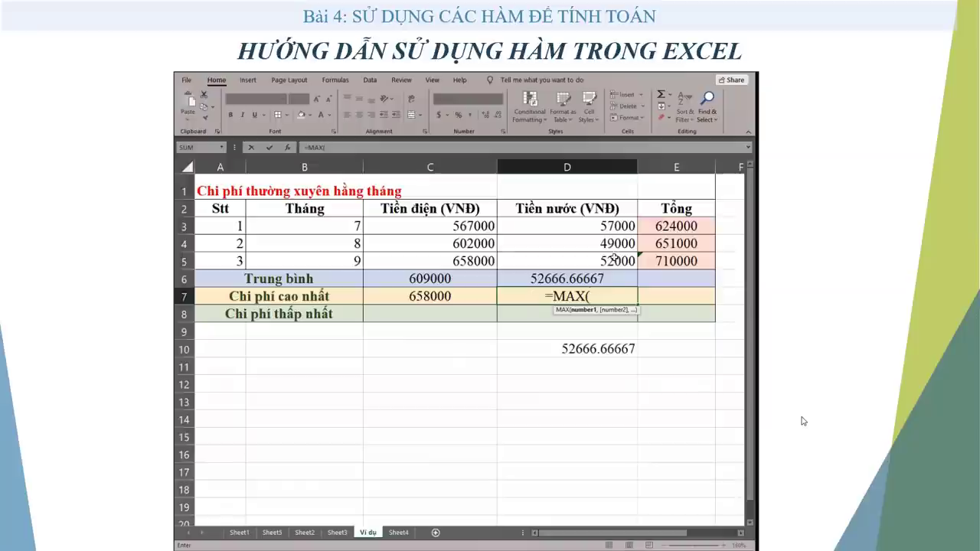
left_click(598, 227)
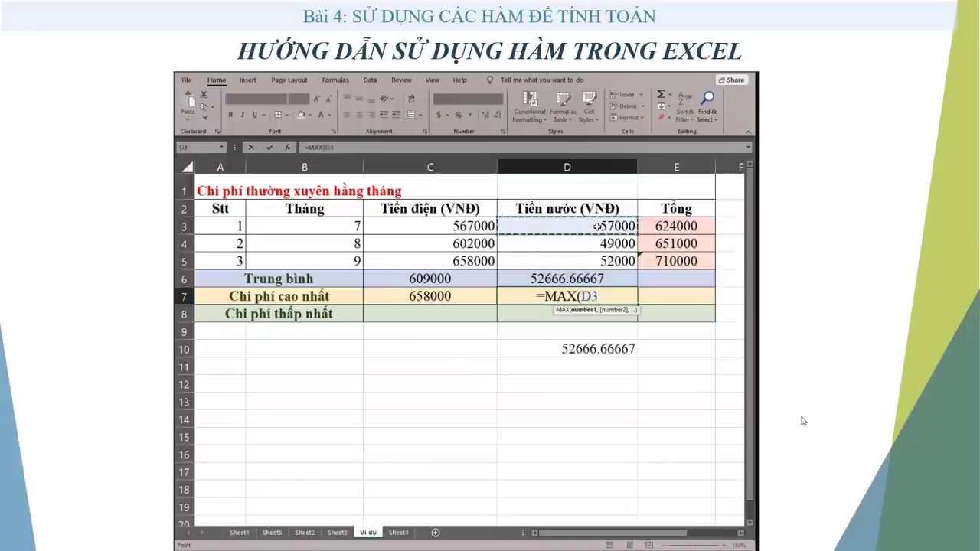
type(",")
left_click(594, 246)
type(",")
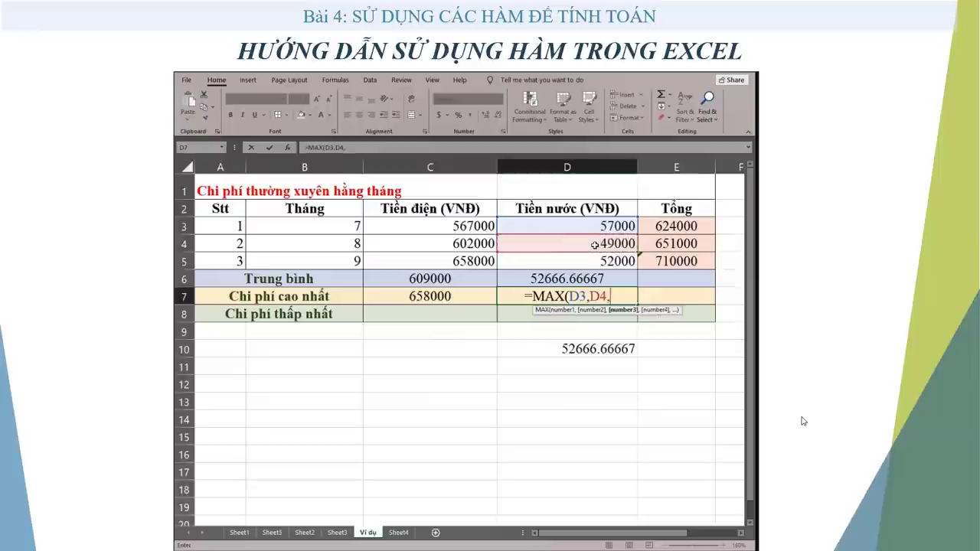
left_click(593, 259)
type(")")
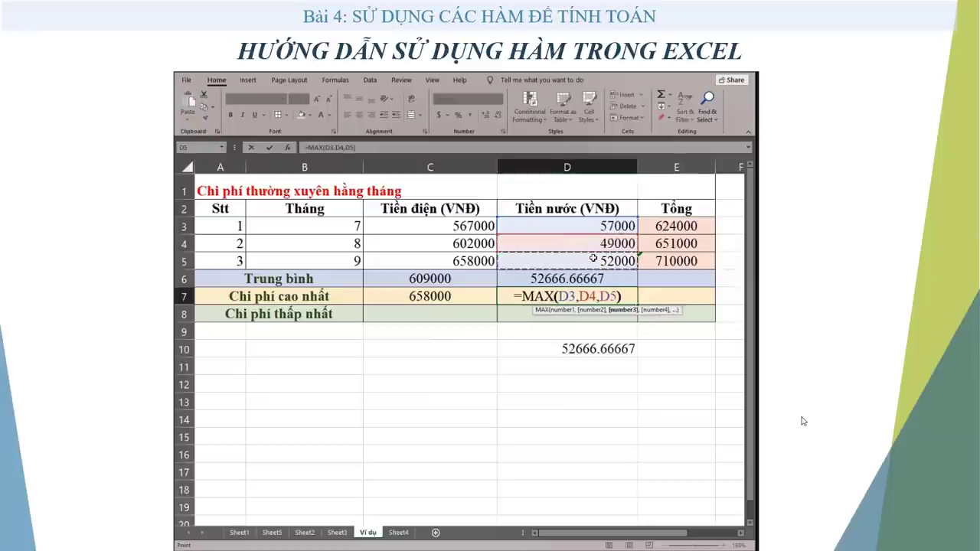
key("Return")
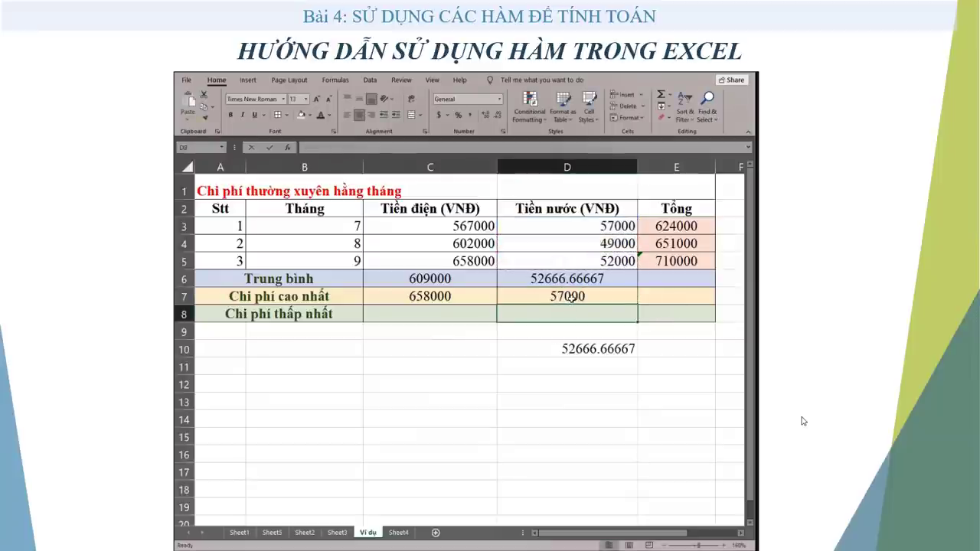
left_click(568, 297)
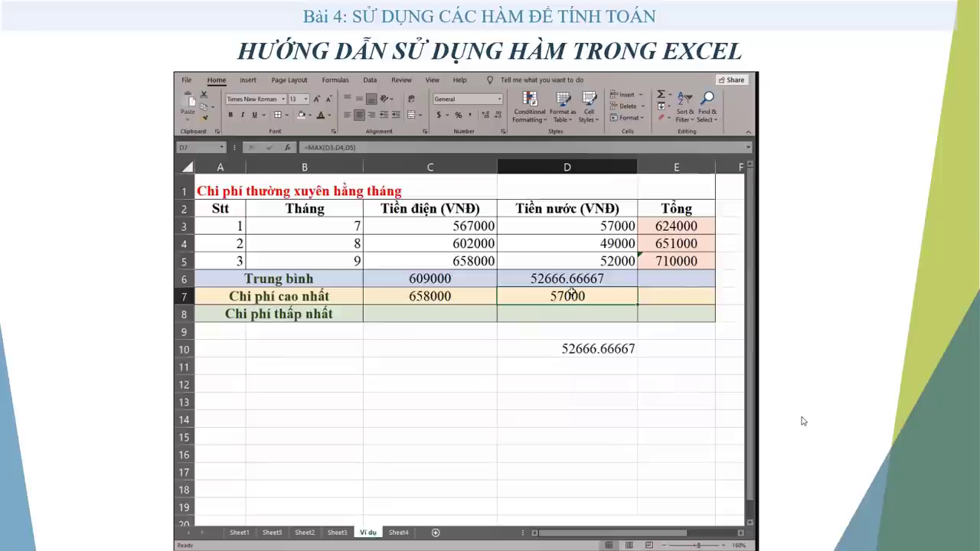
double_click(588, 296)
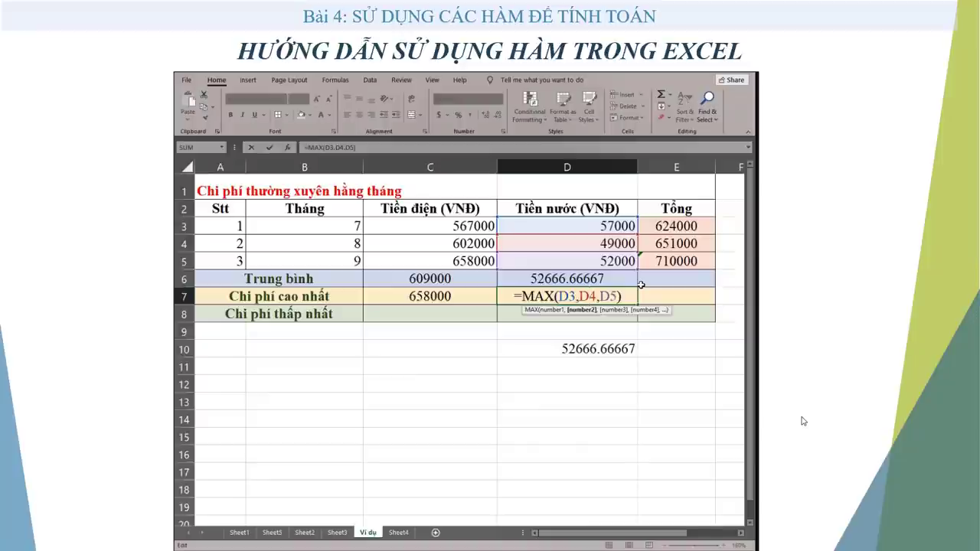
key("Return")
Find the lowest electricity cost in cell C8 with =MIN(C3:C5).
left_click(475, 312)
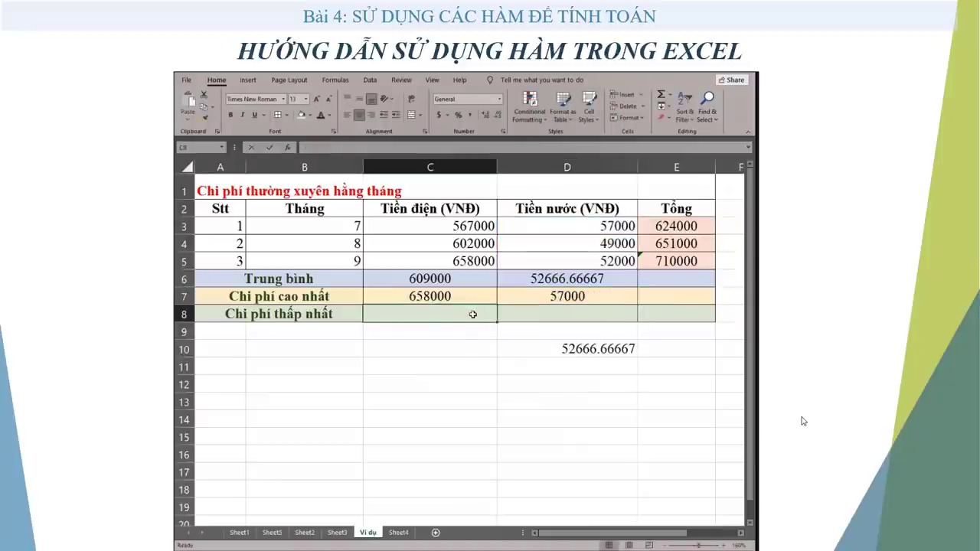
type("=")
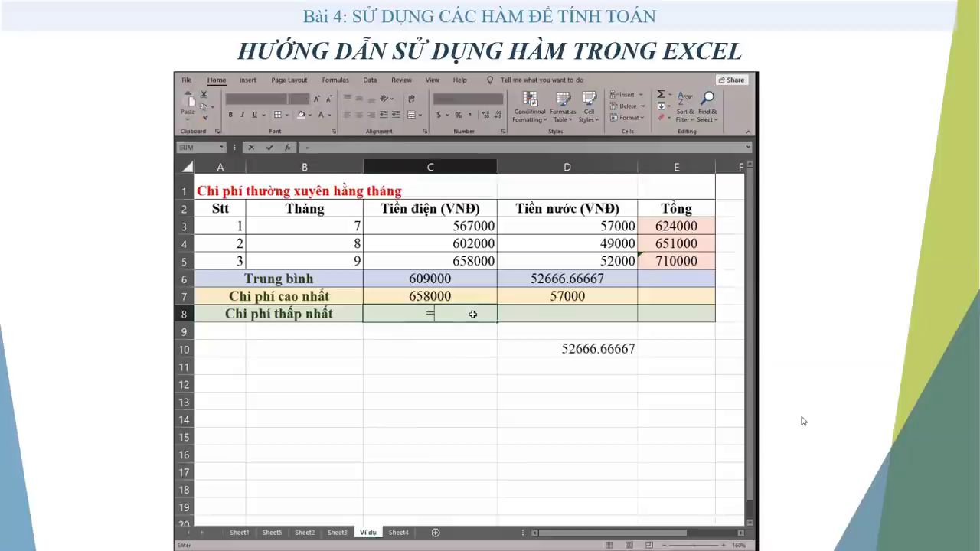
key("Escape")
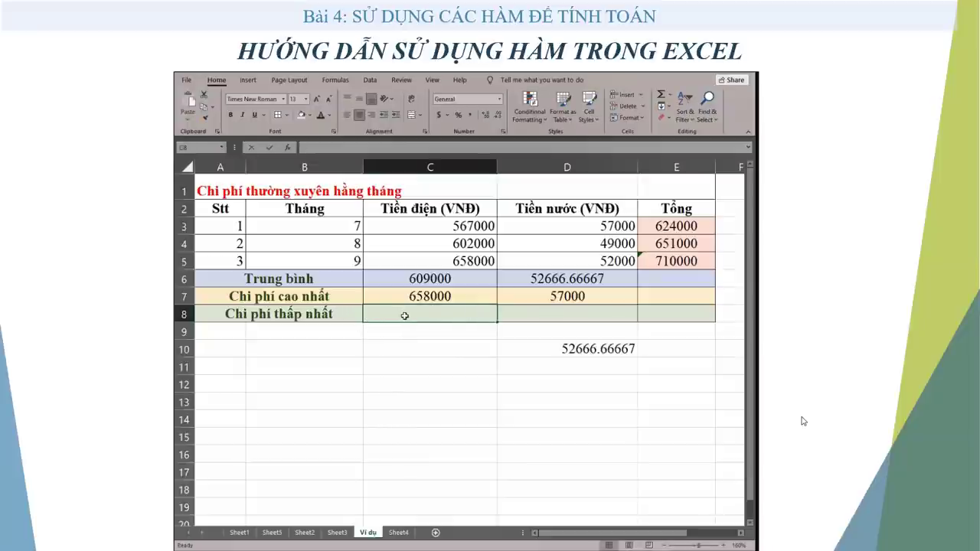
type("=")
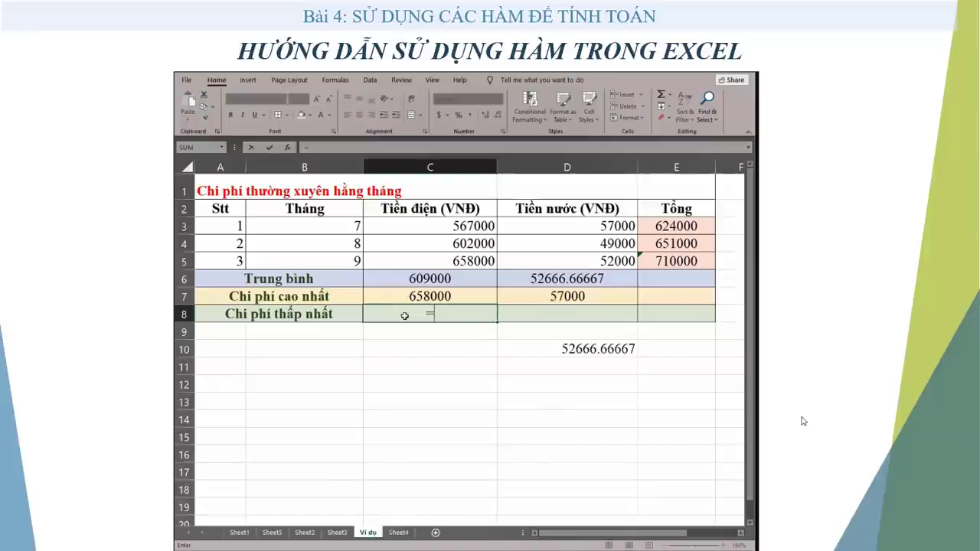
type("min")
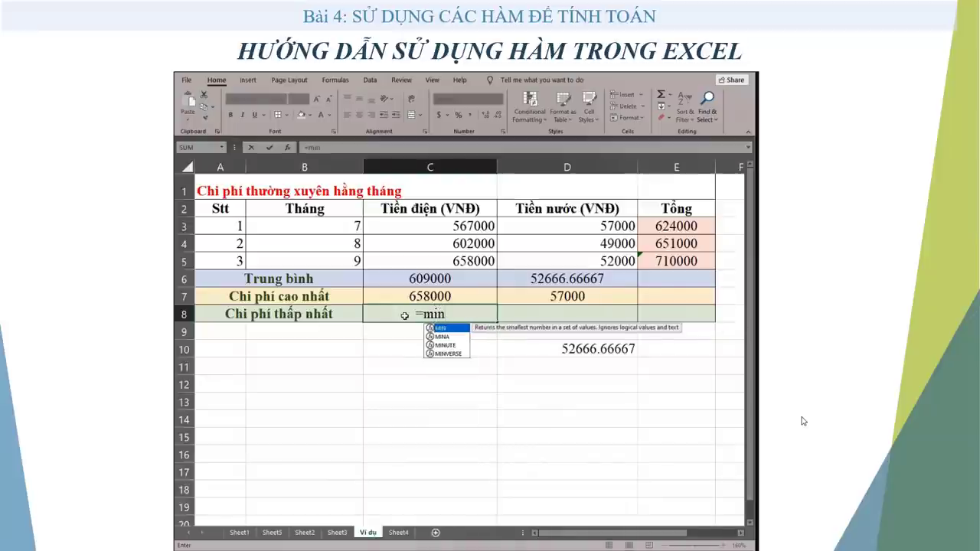
type("(")
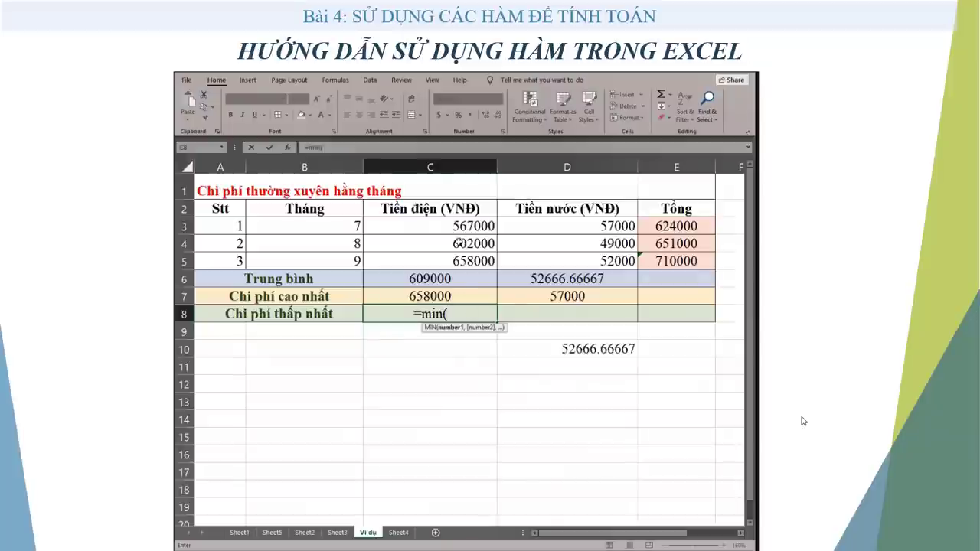
left_click(457, 226)
left_click_drag(457, 226, 459, 261)
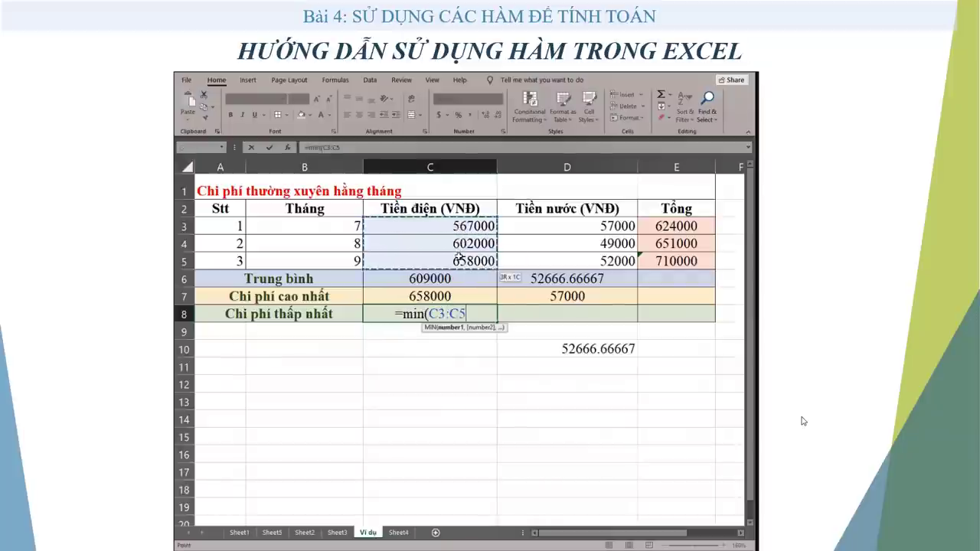
type(")")
key("Return")
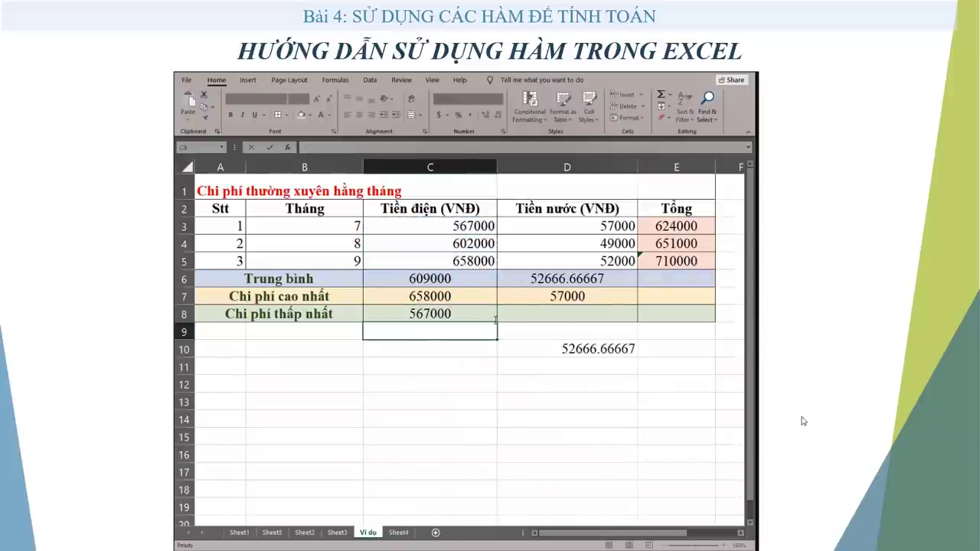
Find the lowest water cost in cell D8 with =MIN(D3:D5).
left_click(578, 318)
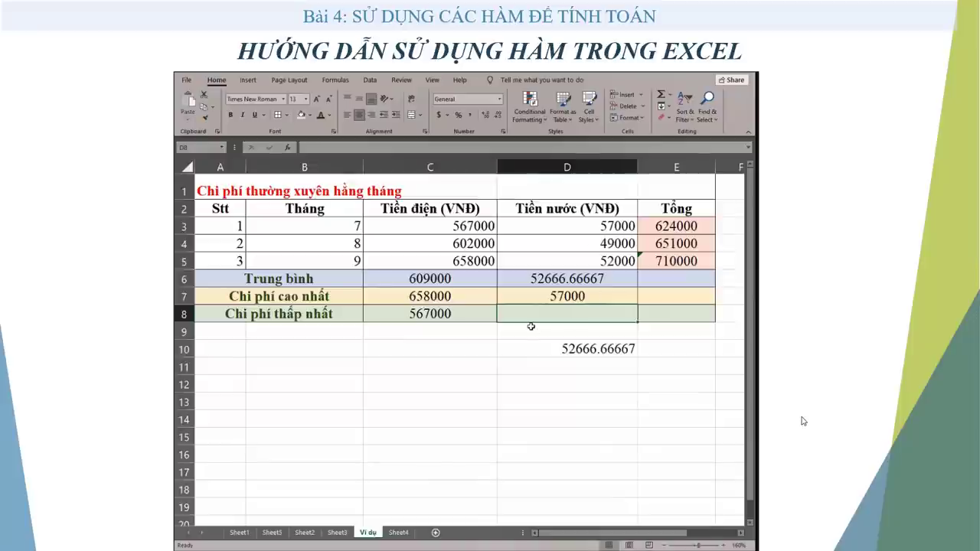
type("=")
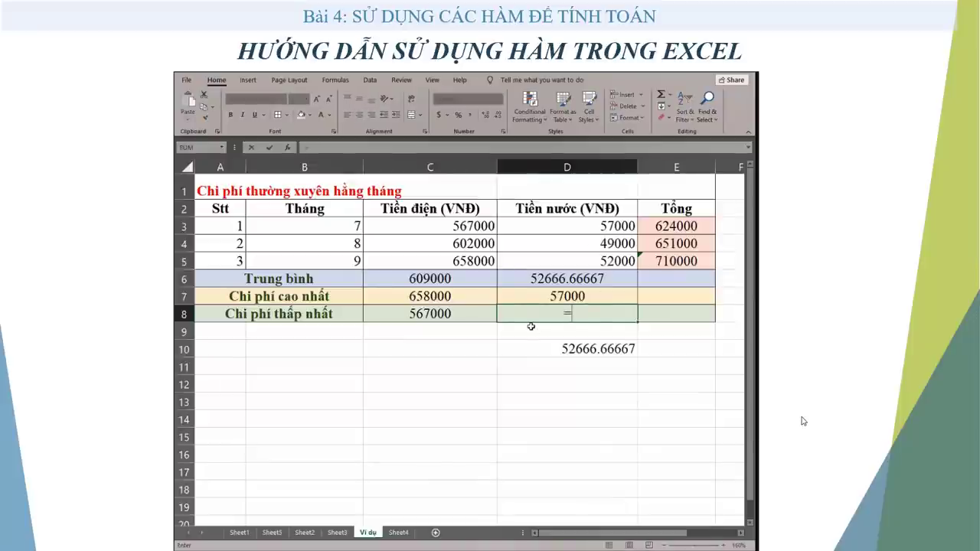
type("min")
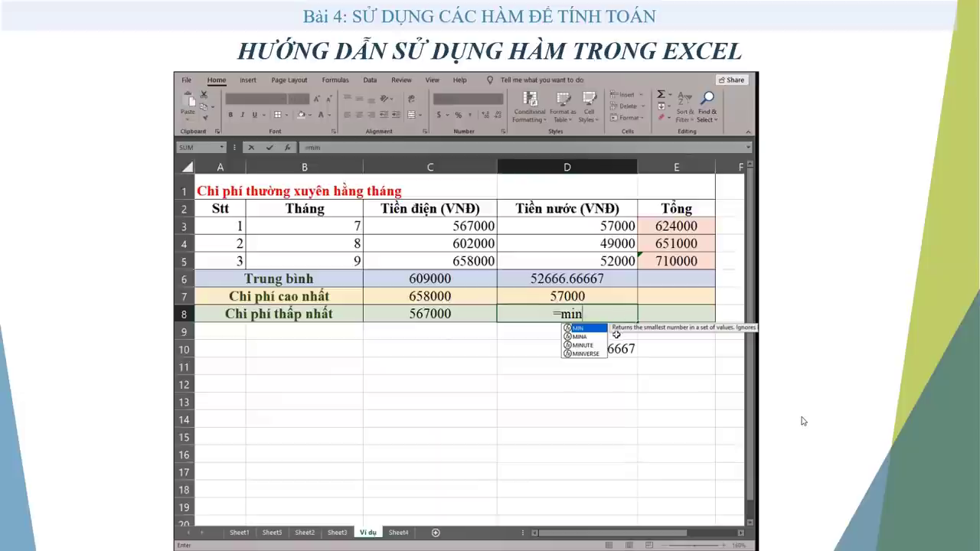
key("Tab")
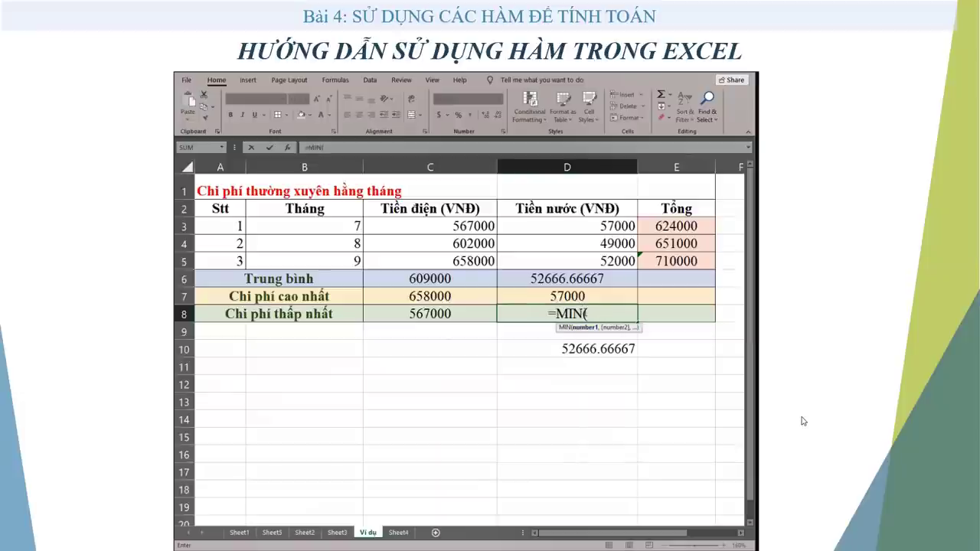
left_click(589, 226)
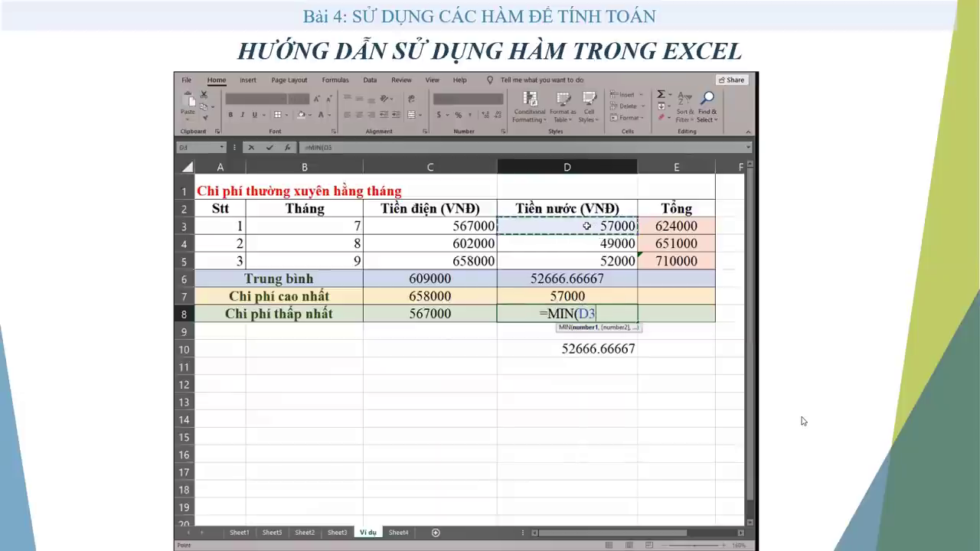
left_click_drag(585, 255, 587, 259)
type(")")
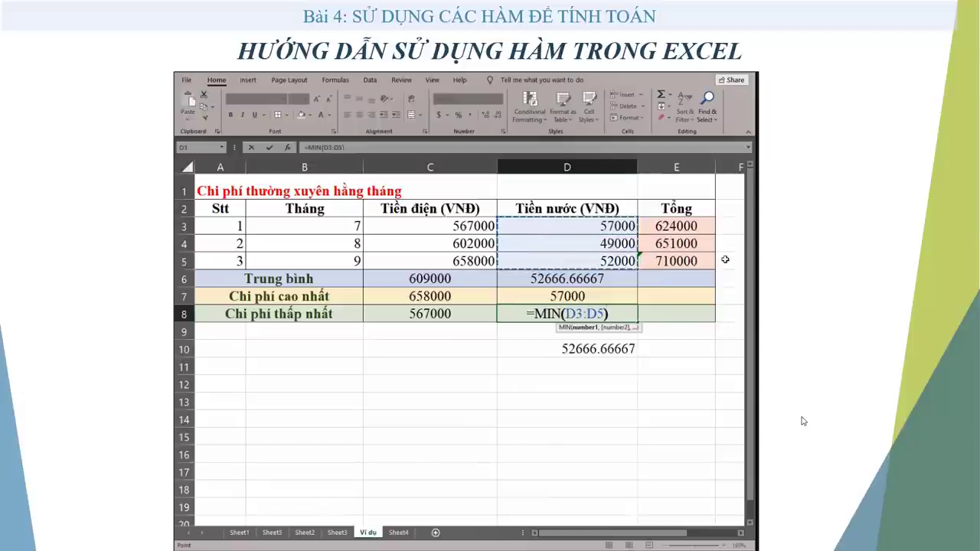
key("Return")
left_click(615, 316)
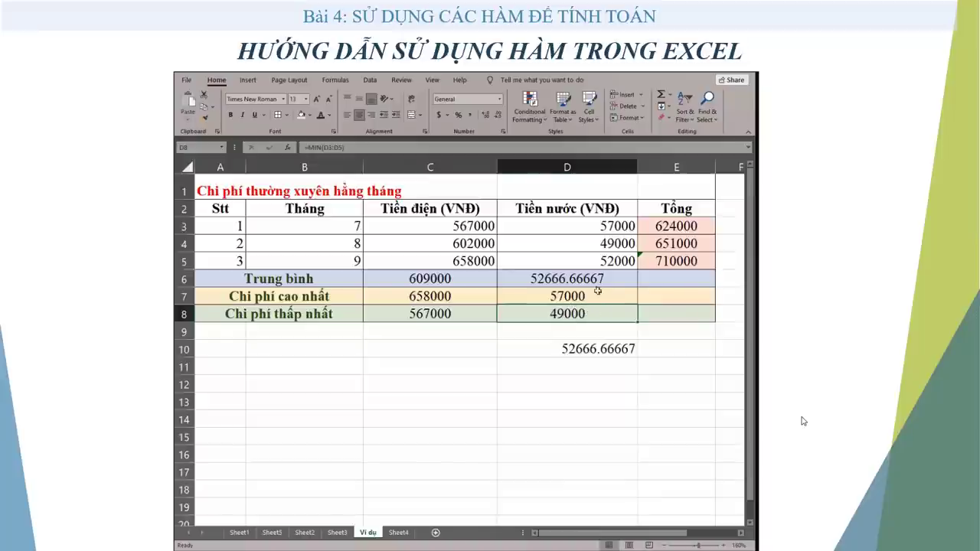
Try a water cost of 70000 for month 8 in cell D4 to test the formulas, and undo the change.
left_click(614, 243)
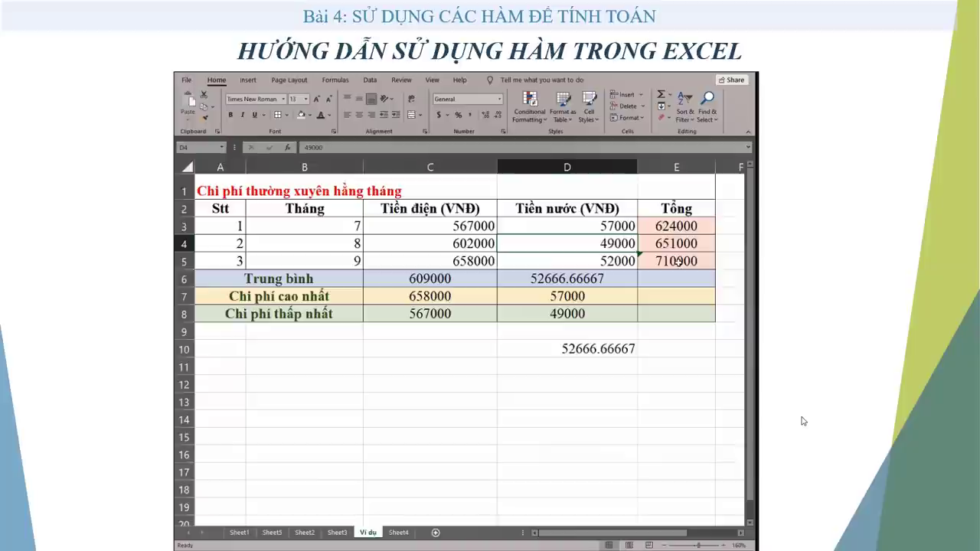
type("70000")
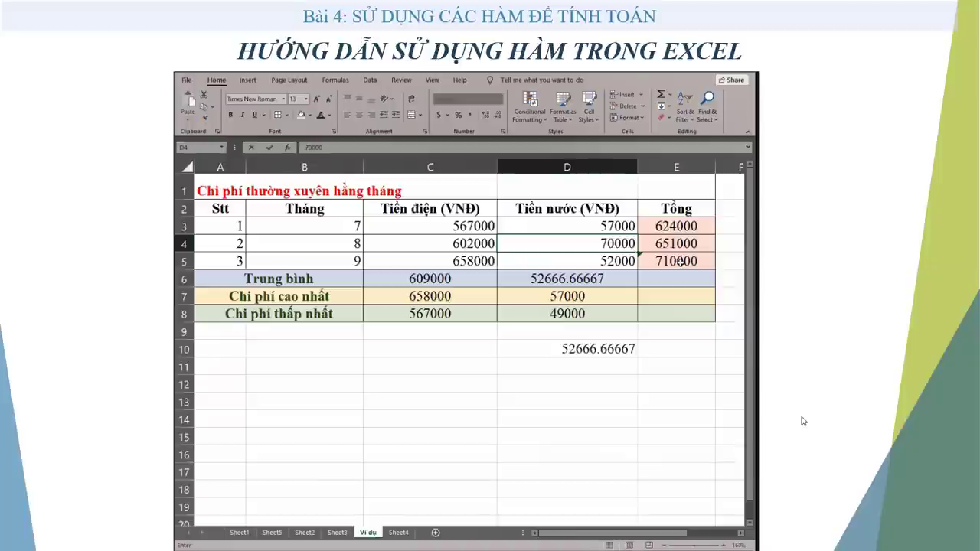
key("Return")
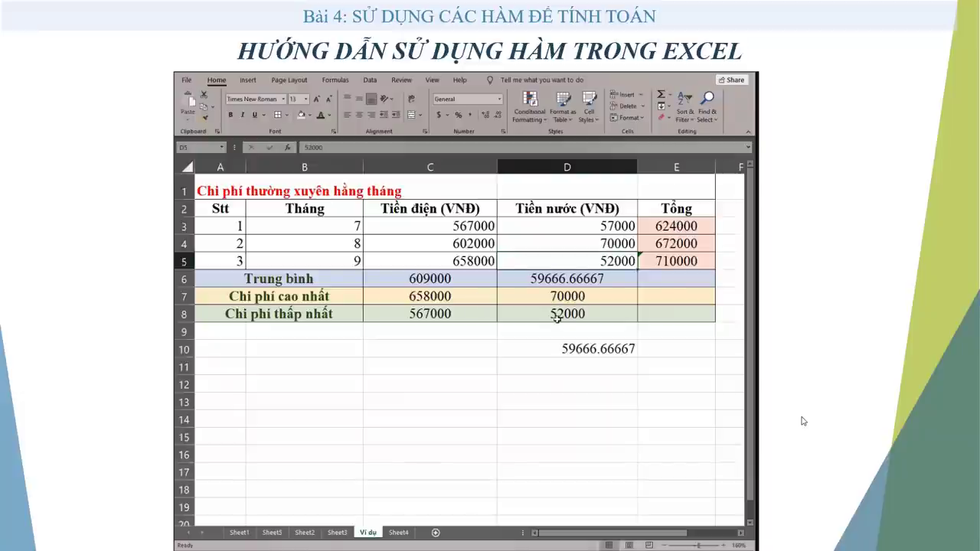
key("ctrl+z")
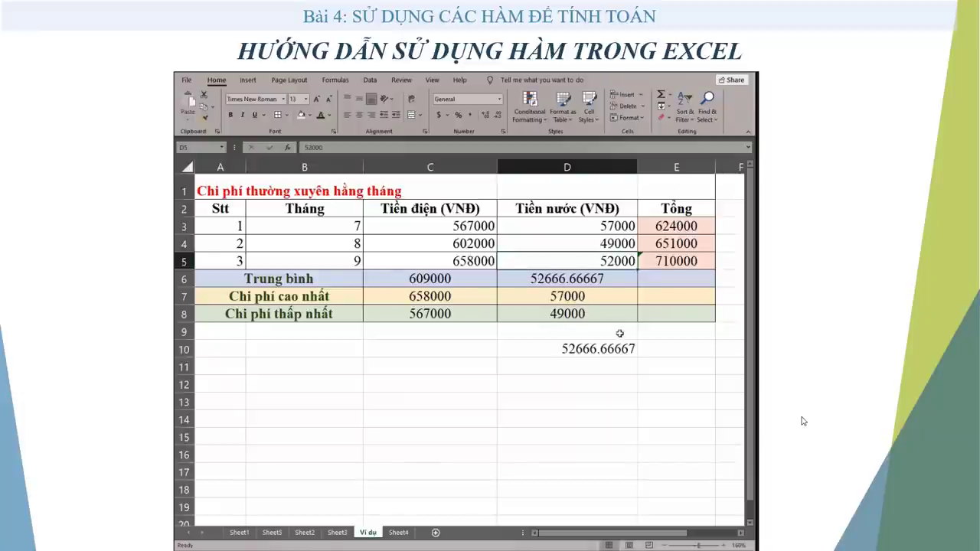
key("Right")
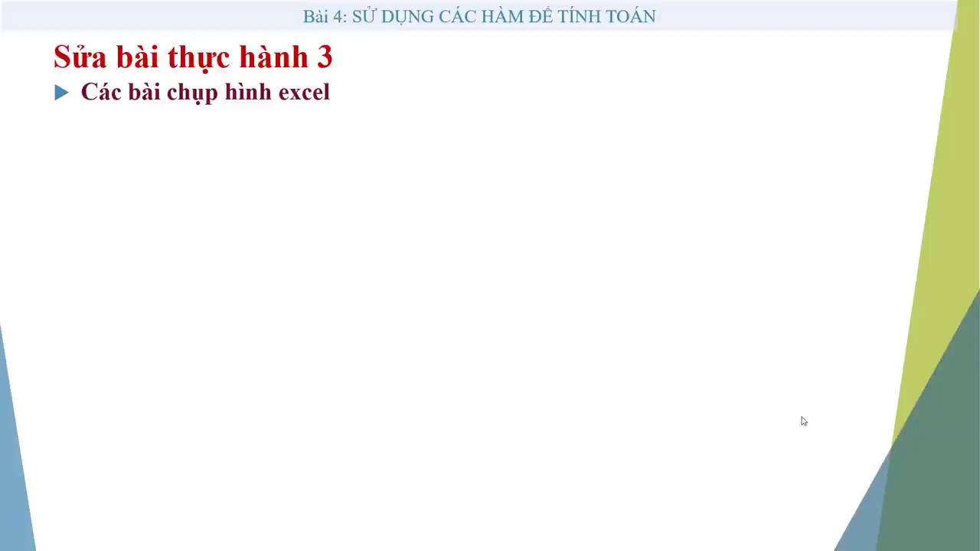
key("Right")
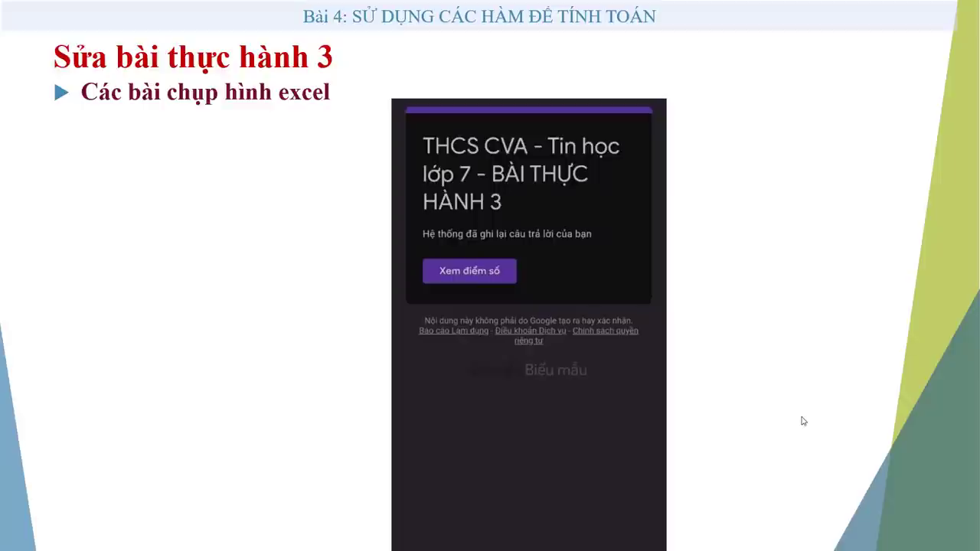
left_click(802, 422)
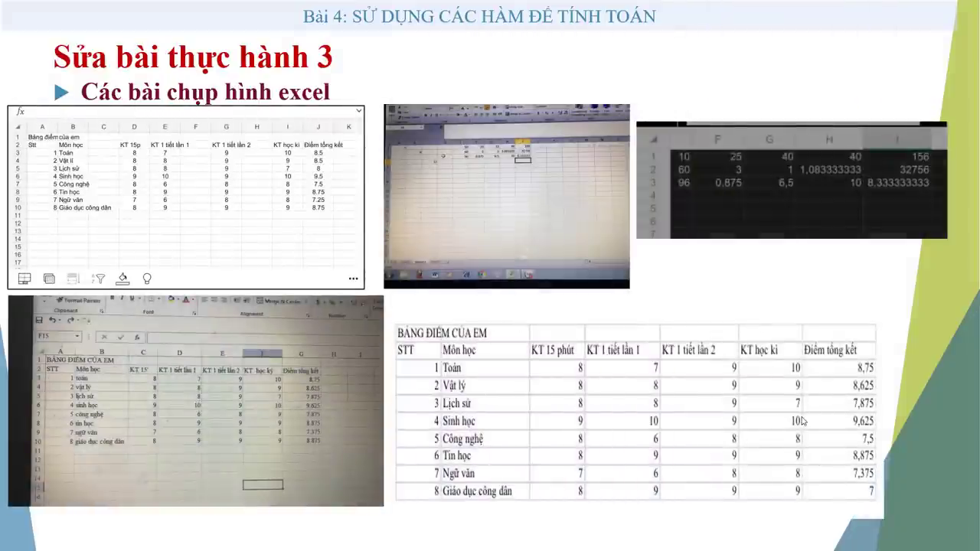